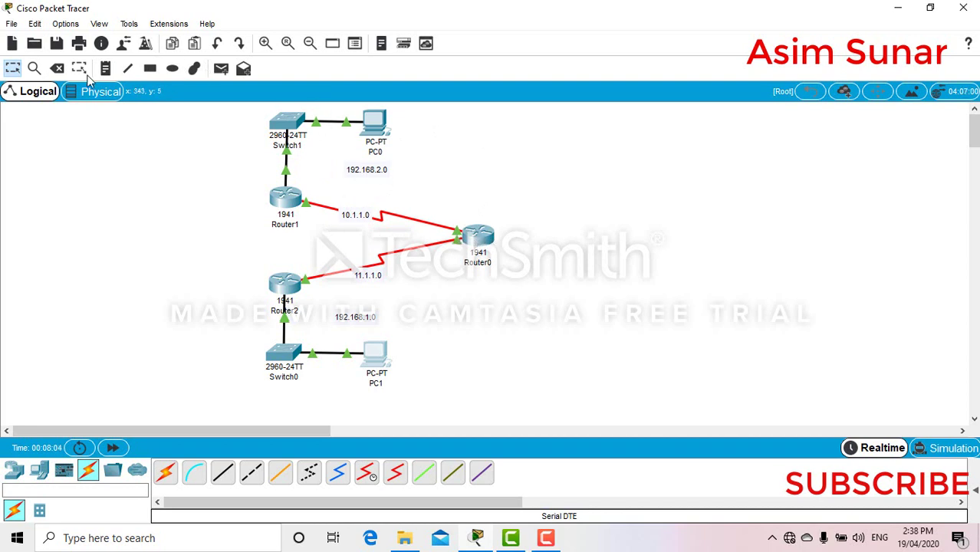
- Change Router0's display name to ISP and nudge the ISP router slightly in the topology
left_click(476, 237)
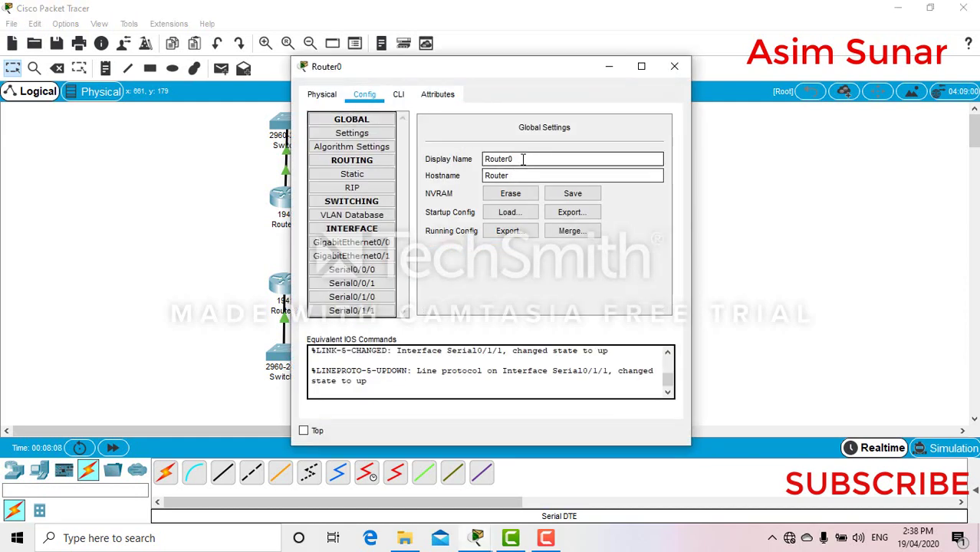
left_click_drag(529, 159, 448, 160)
type("ISP")
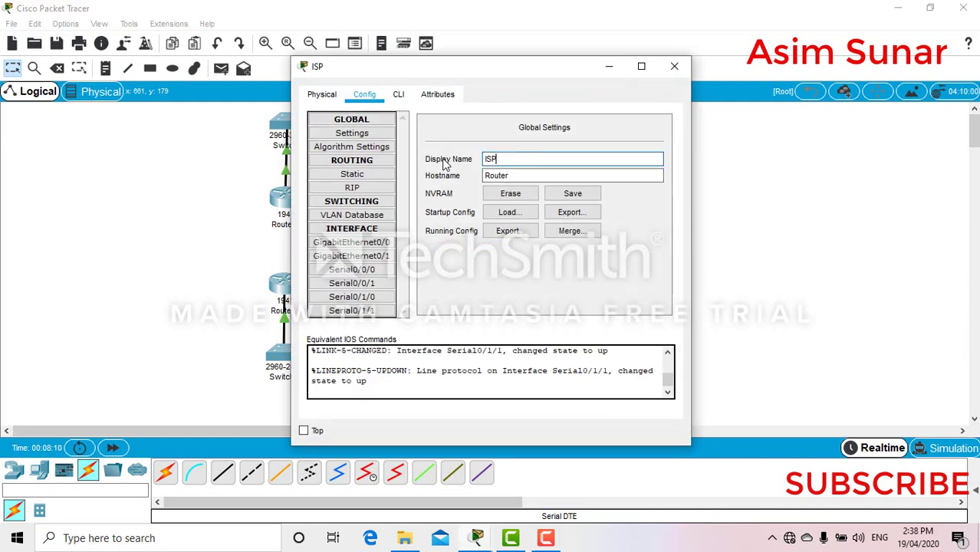
left_click(685, 68)
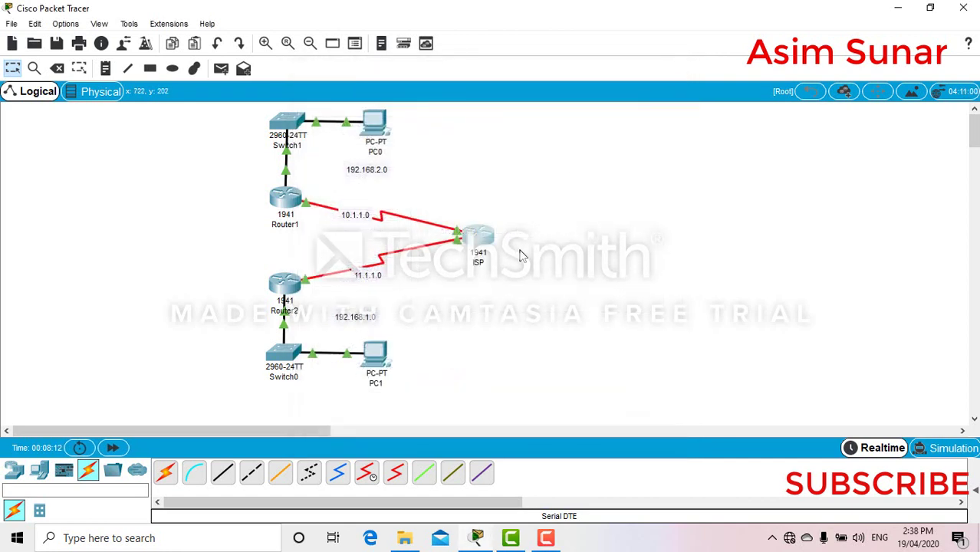
left_click_drag(472, 239, 477, 241)
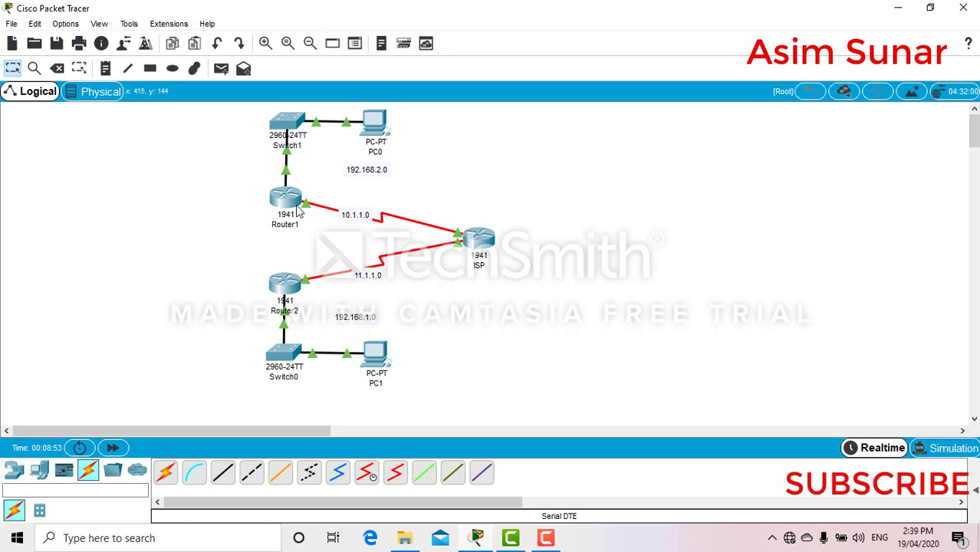
- On Router1's CLI, add a default route 0.0.0.0 0.0.0.0 via 10.1.1.2
left_click(288, 204)
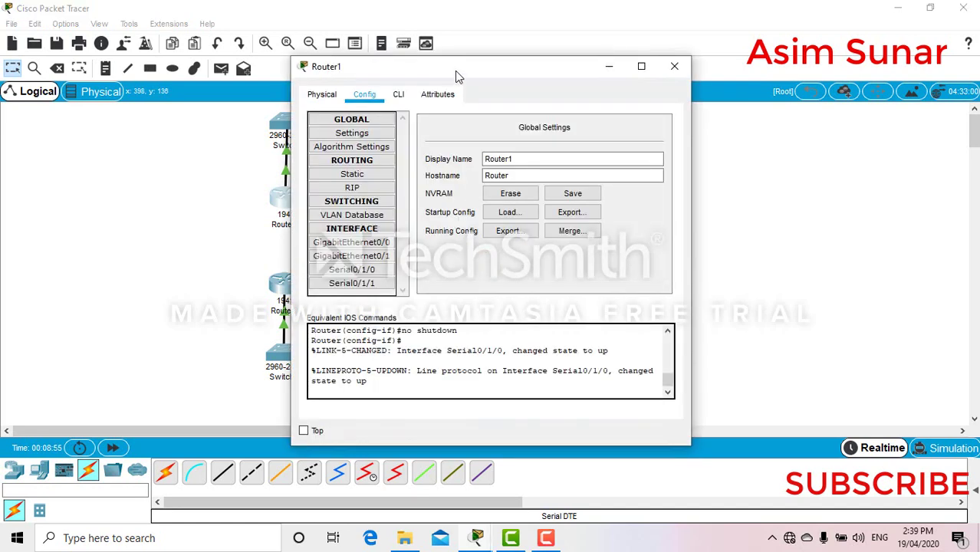
left_click_drag(489, 81, 734, 113)
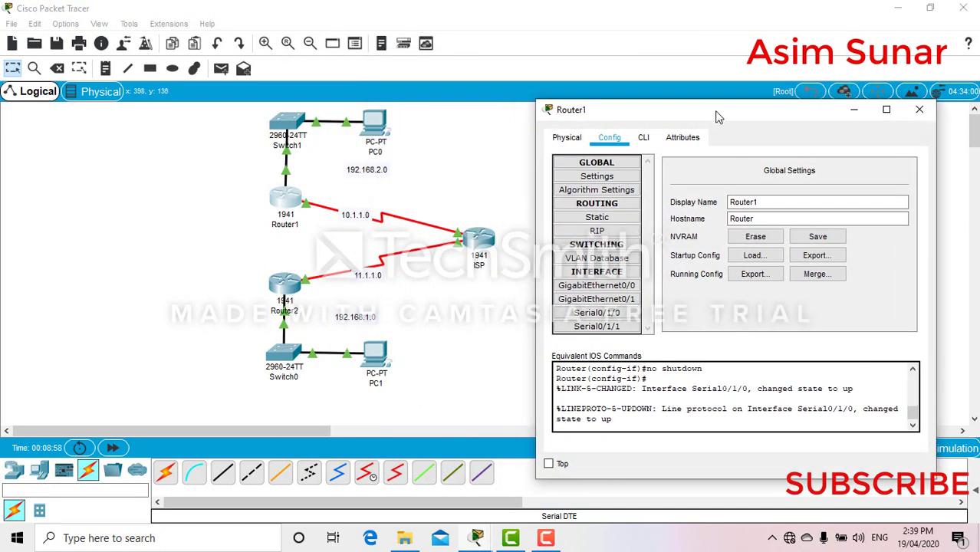
left_click(646, 139)
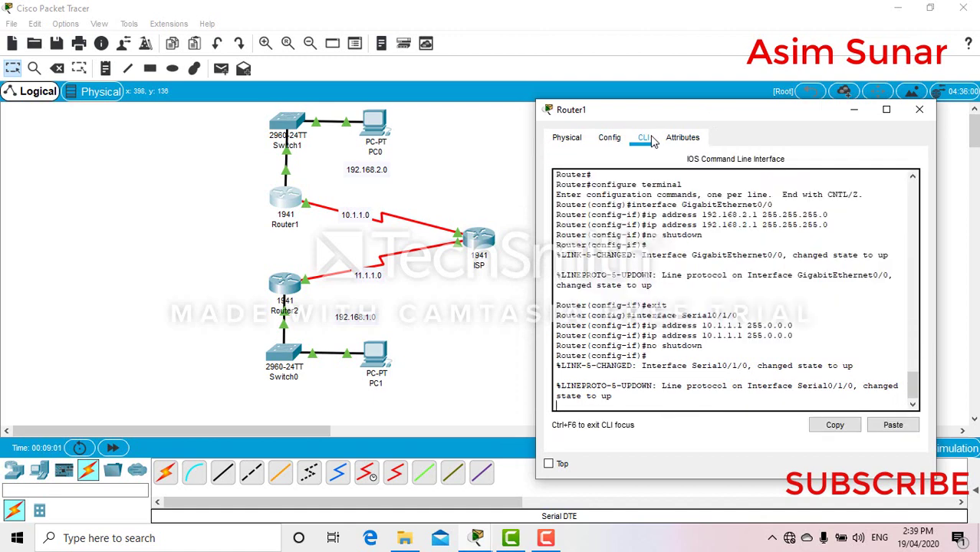
key("Return")
type("end")
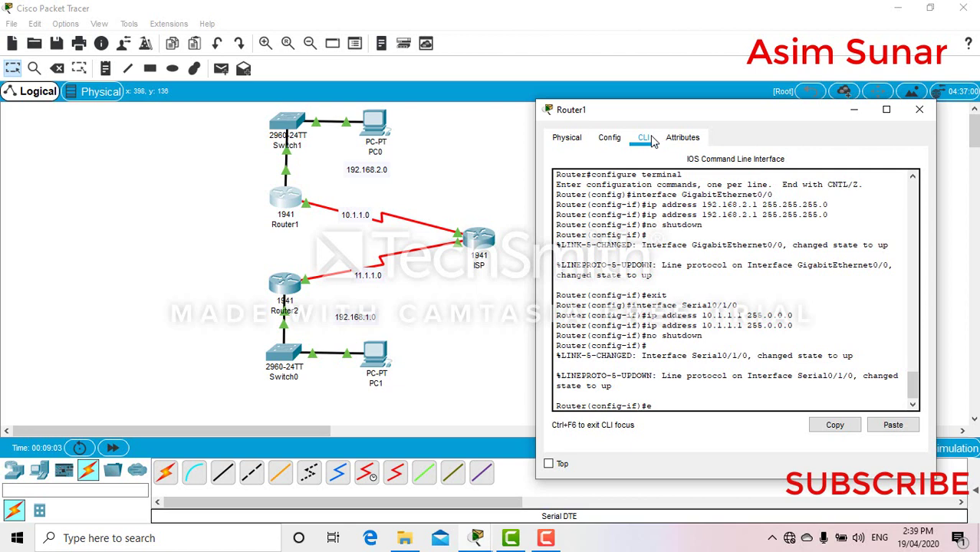
key("Return")
type("en")
key("Return")
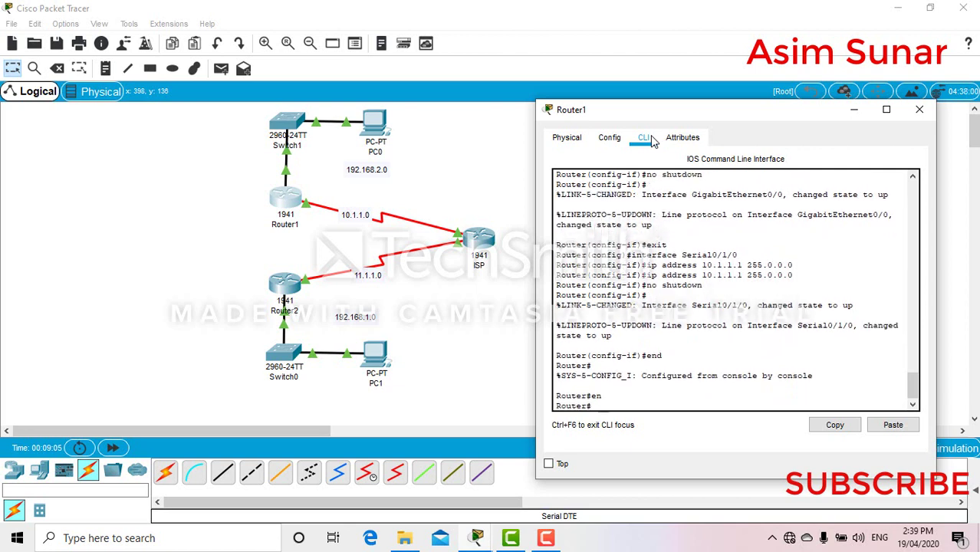
type("conf t")
key("Return")
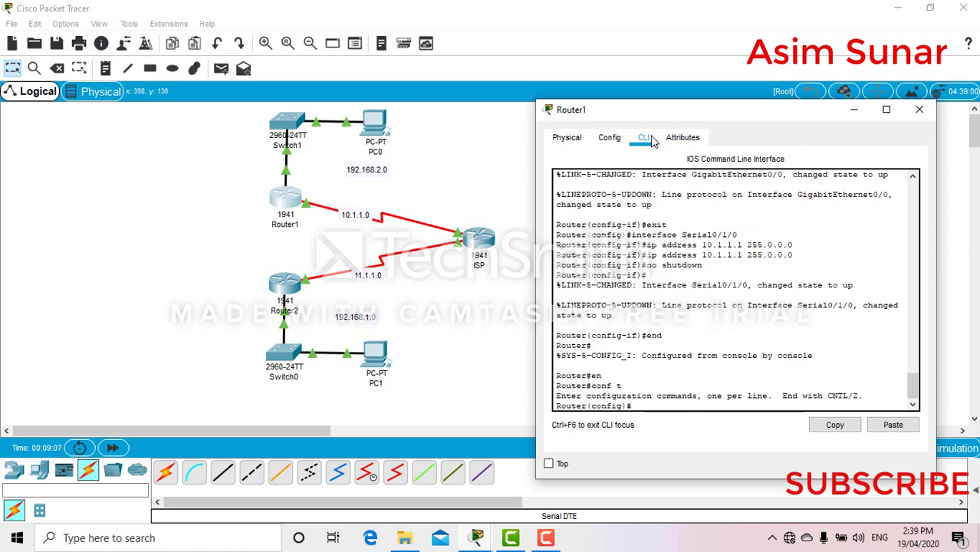
type("ip route 0.0.")
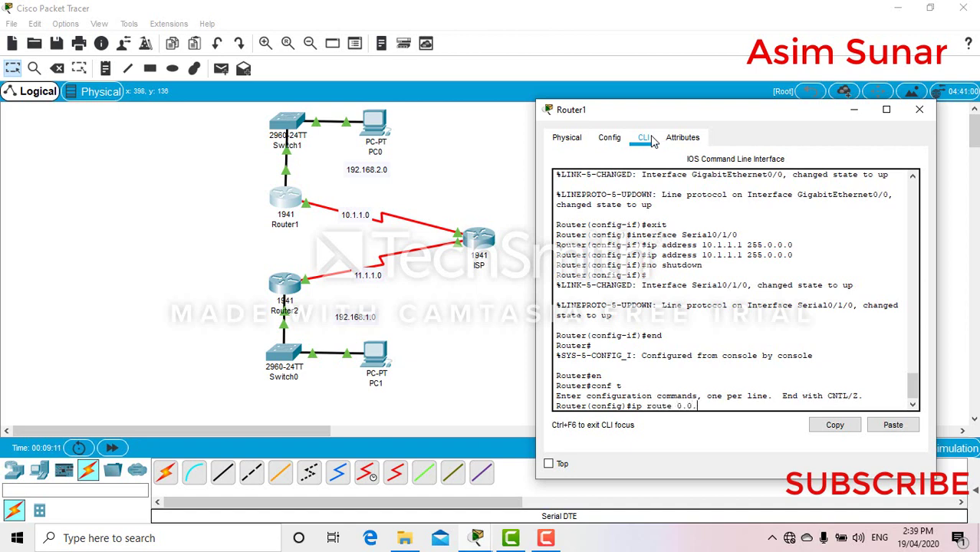
type("0.0 0.0.0.")
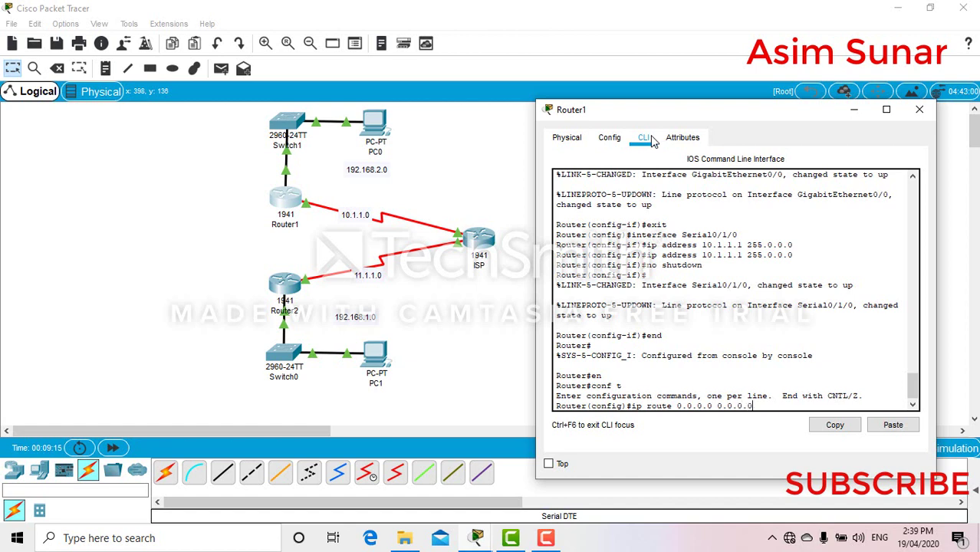
type("0 10.1.1.2")
key("Return")
- Save Router1's running configuration with end and wr
type("end")
key("Return")
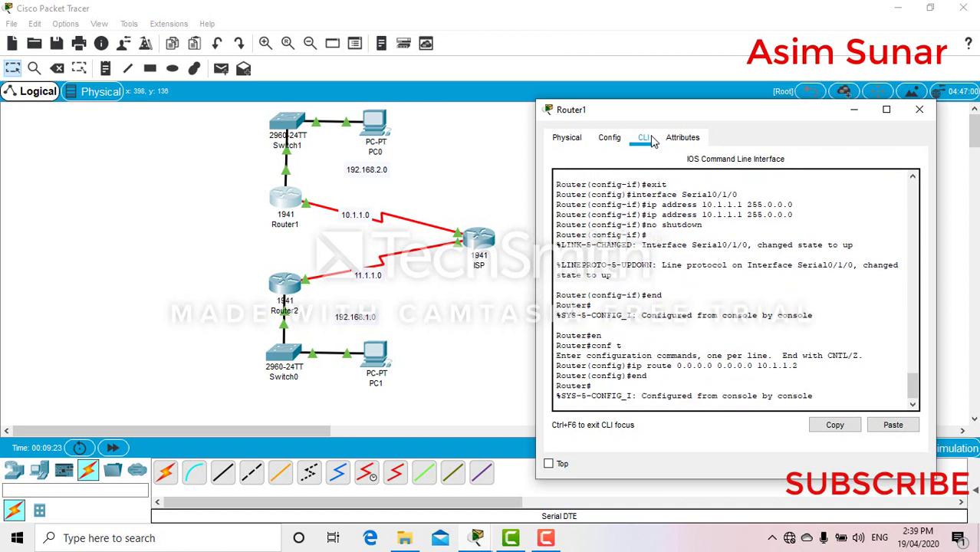
type("wr")
key("Return")
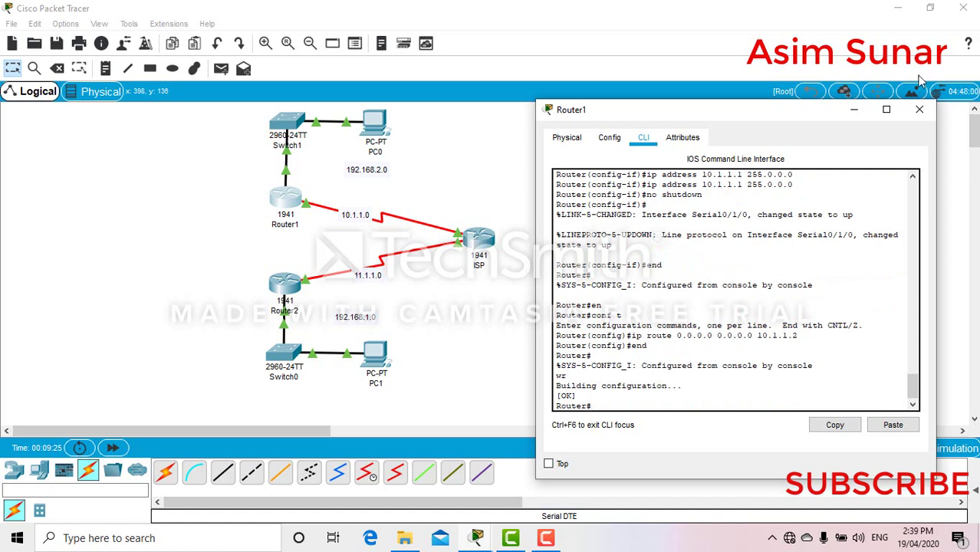
- Close Router1's window and enter global configuration mode on Router2's CLI
left_click(919, 110)
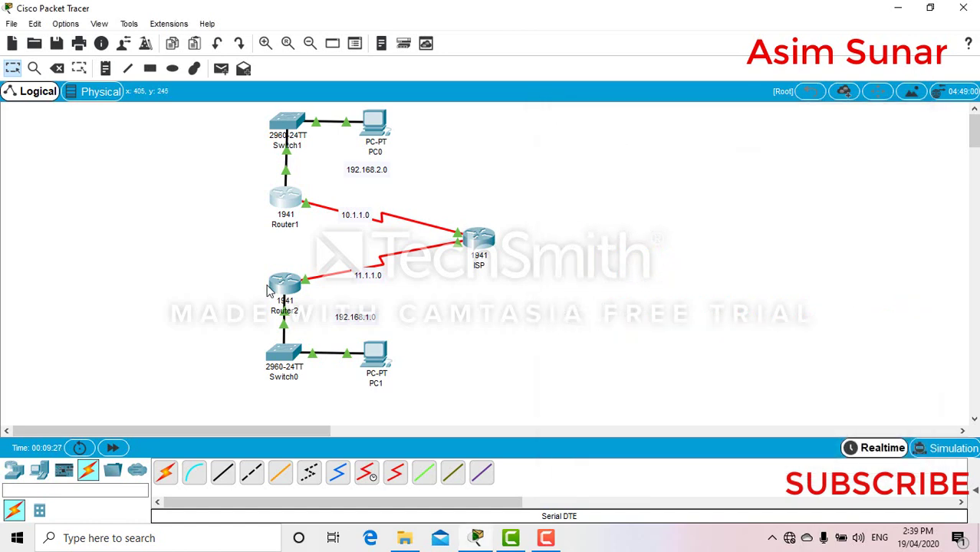
left_click(284, 289)
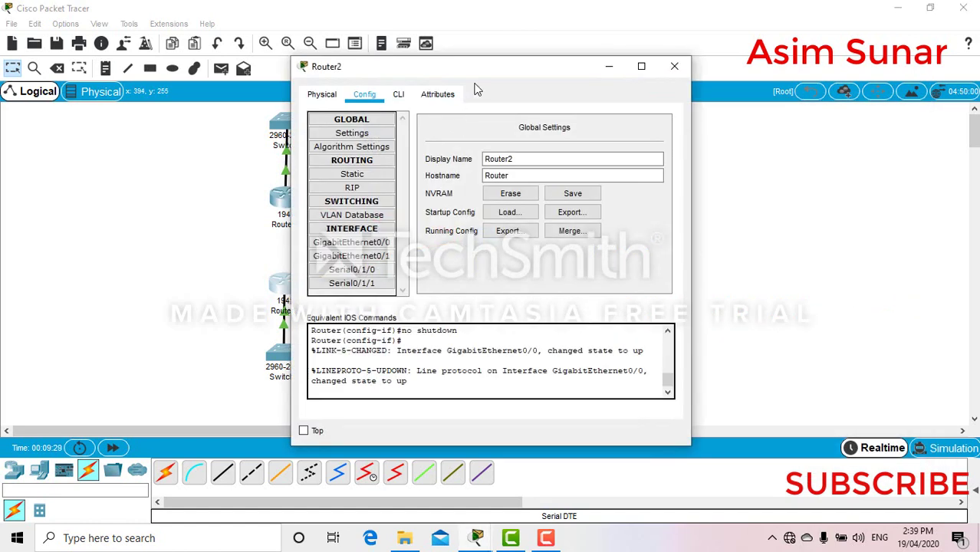
left_click_drag(479, 66, 777, 71)
left_click(700, 101)
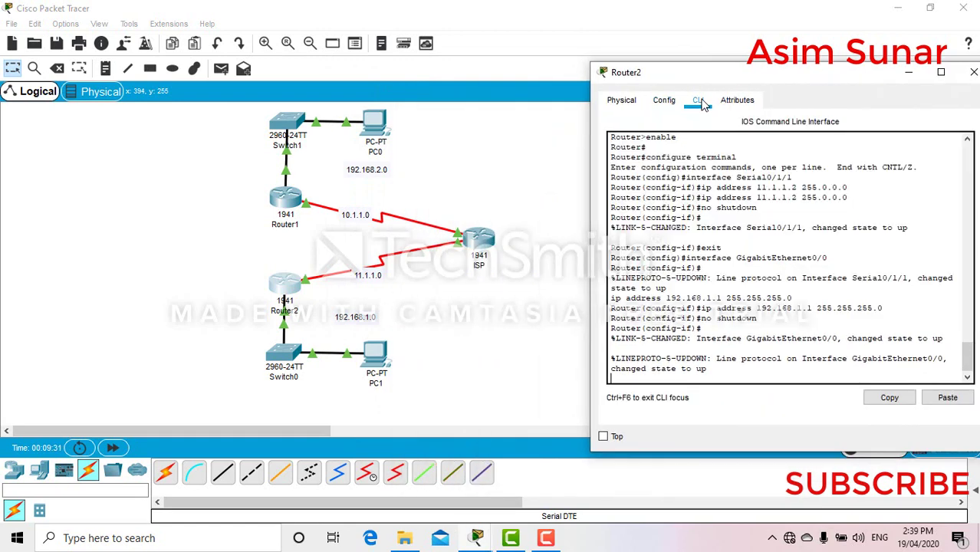
key("Return")
type("end")
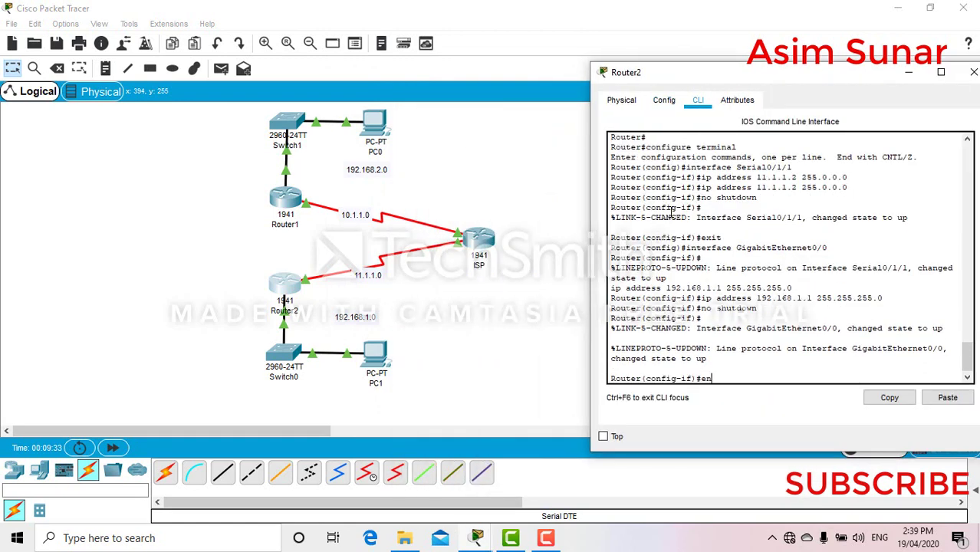
key("Return")
type("en")
key("Return")
type("conf t")
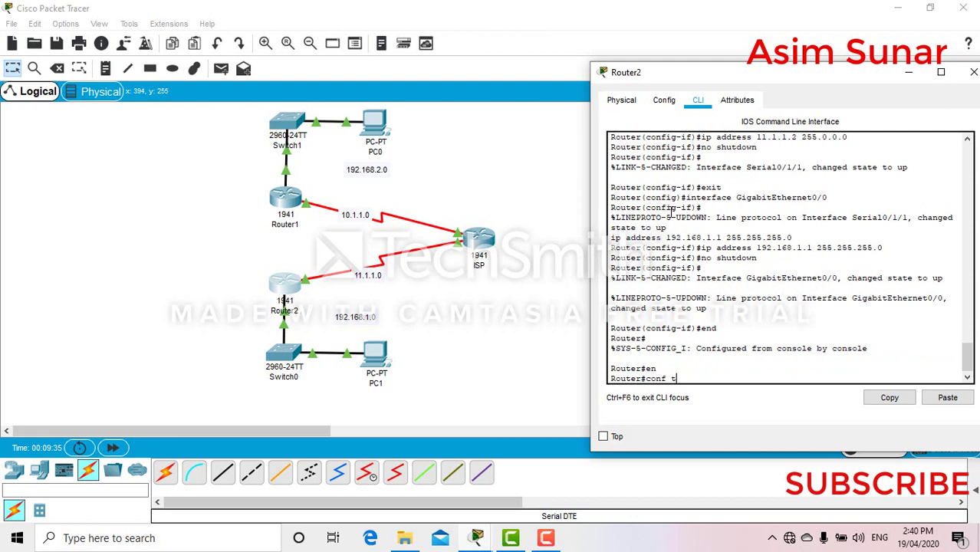
key("Return")
- Add Router2's default route 0.0.0.0 0.0.0.0 via 11.1.1.1, checking the ISP address first
type("ig)#i")
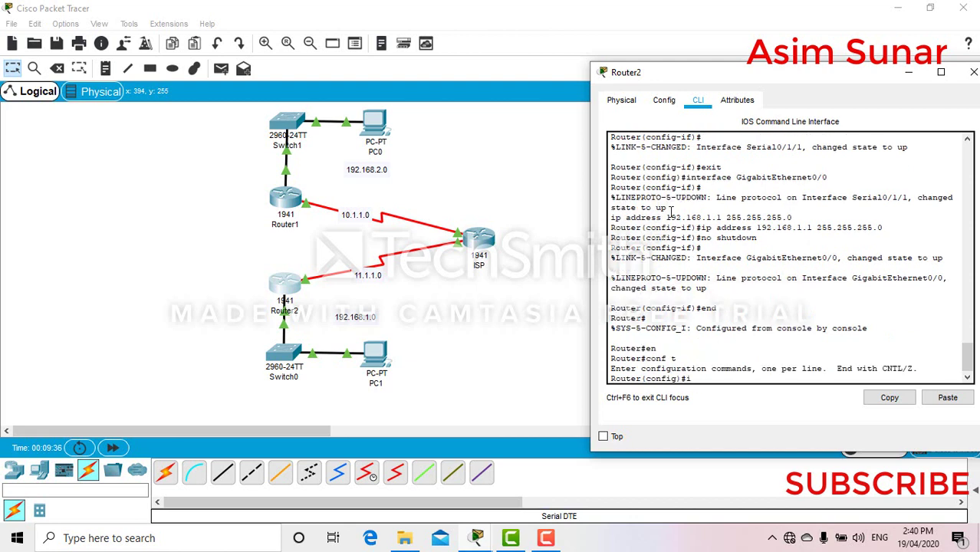
type("p route 0.0.0.0 0.0.0")
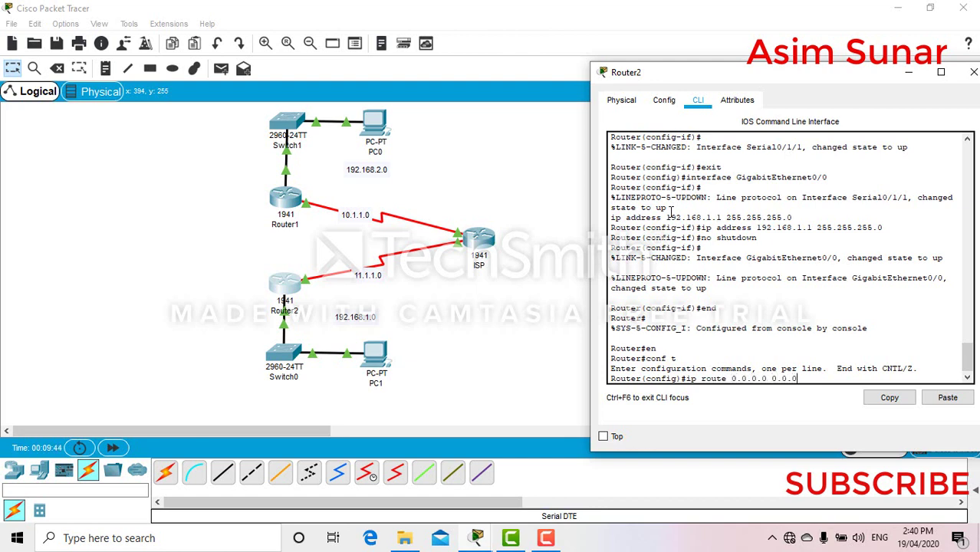
type(".0 11.1.1.")
left_click(668, 11)
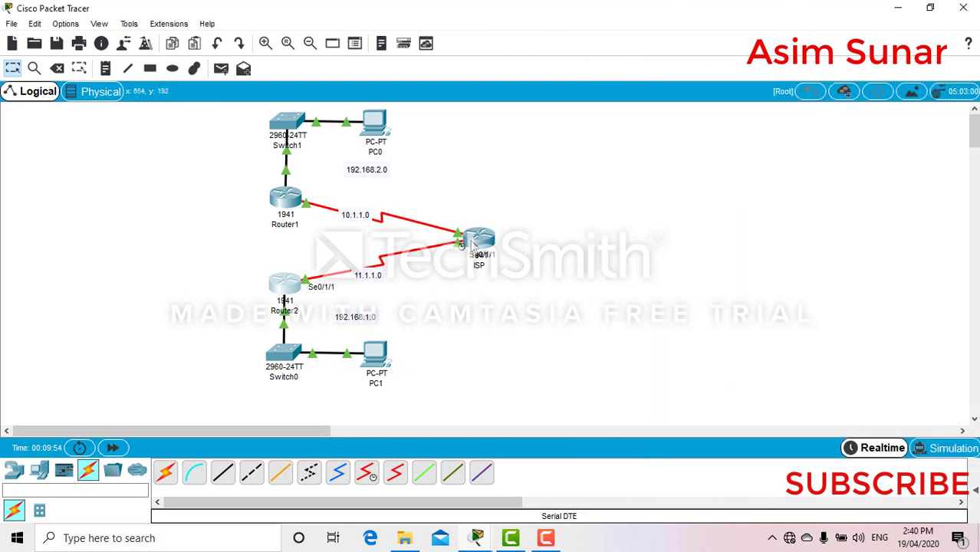
mouse_move(474, 244)
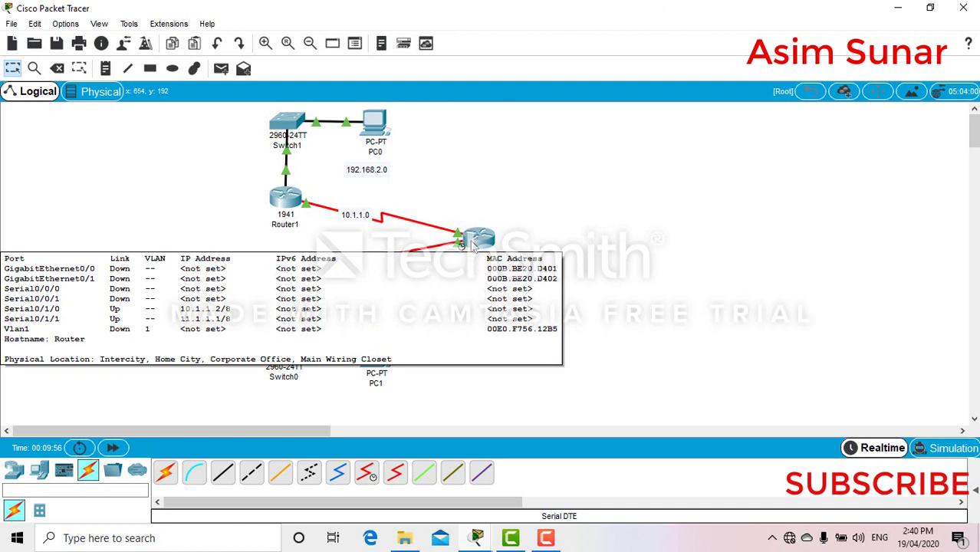
left_click(295, 291)
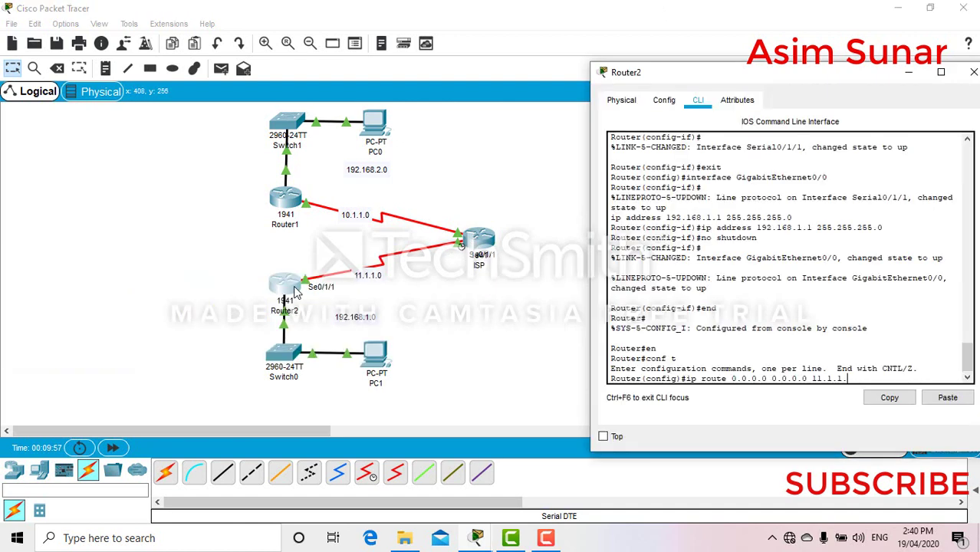
type("1")
key("Return")
- Exit configuration mode and save Router2's running configuration with wr
type("wr")
key("Return")
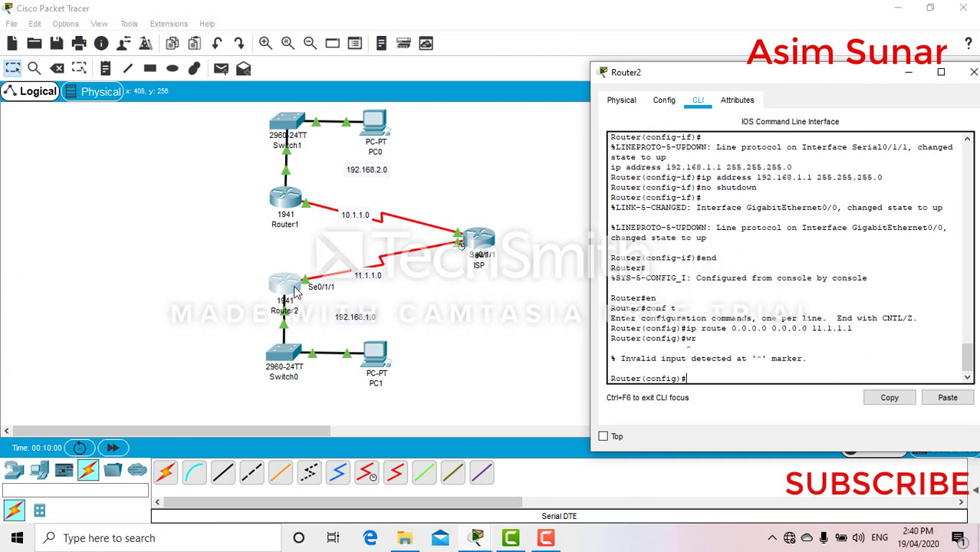
type("exit")
key("Return")
type("wr")
key("Return")
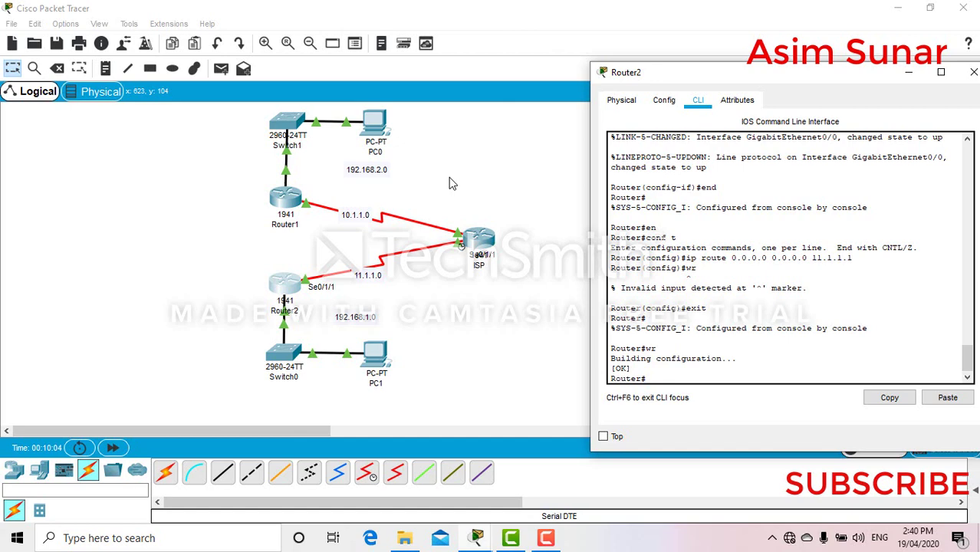
- Close Router2's window and enter global configuration mode on the ISP router's CLI
left_click_drag(765, 74, 665, 70)
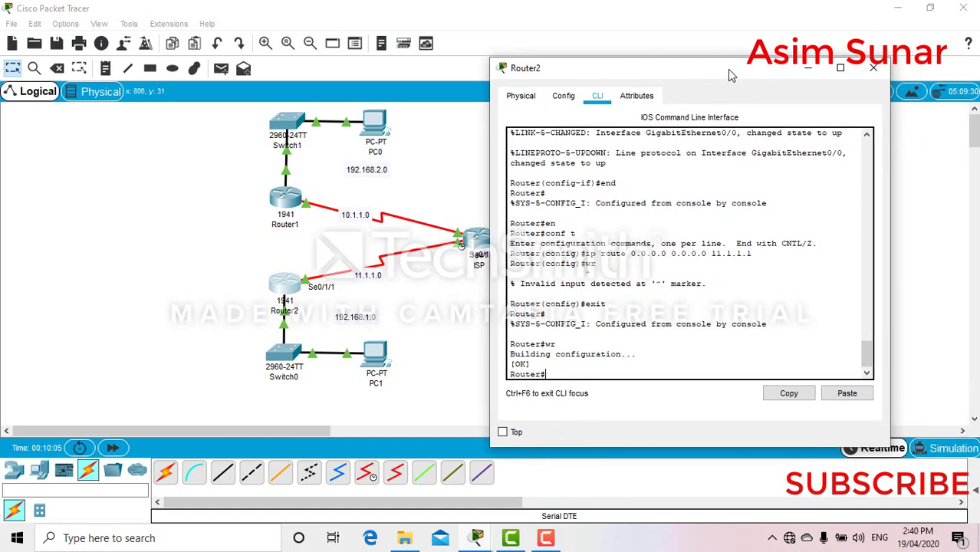
left_click(884, 70)
left_click(480, 235)
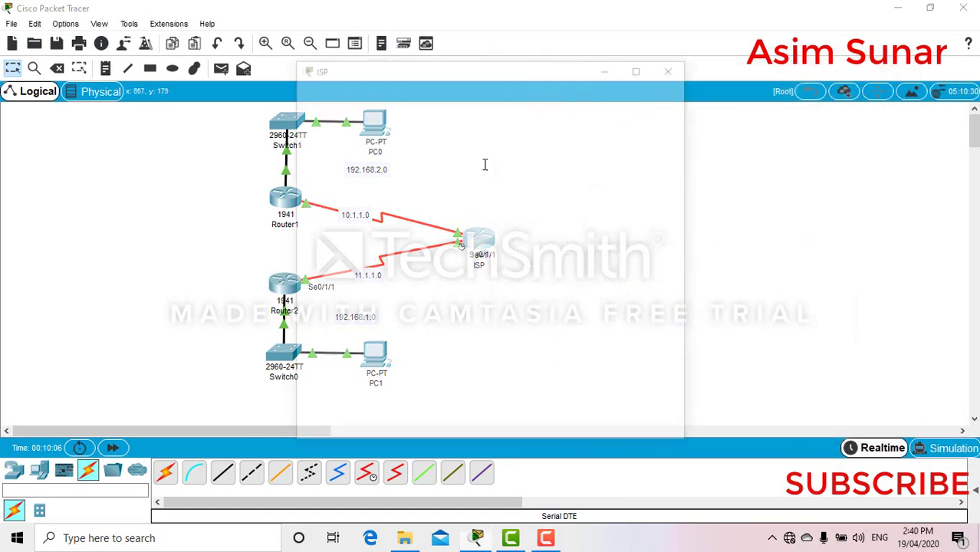
left_click_drag(445, 70, 690, 75)
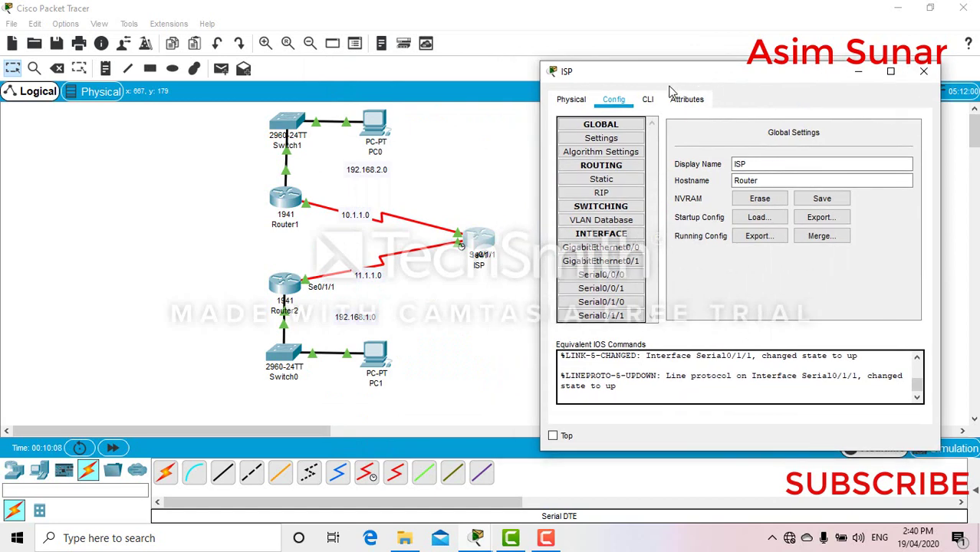
left_click(649, 99)
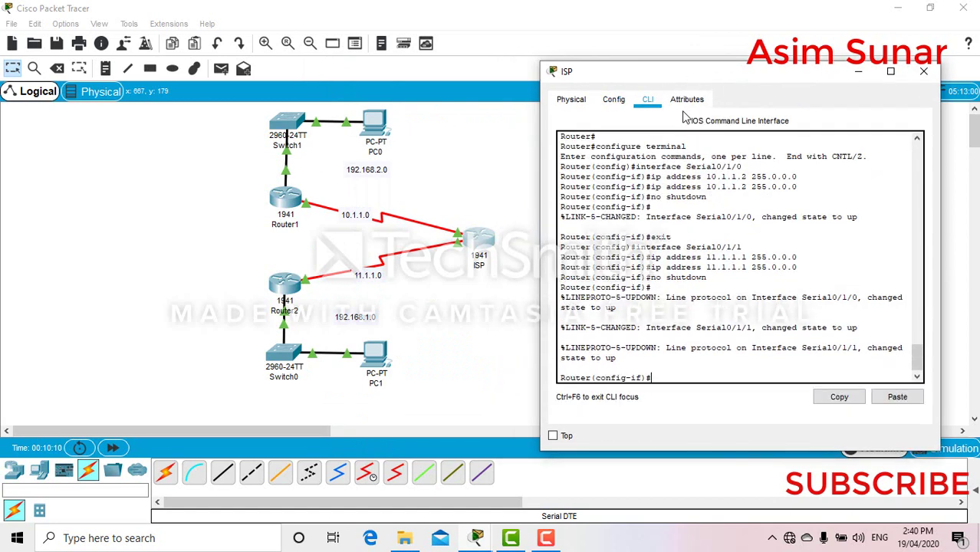
type("end")
key("Return")
type("en")
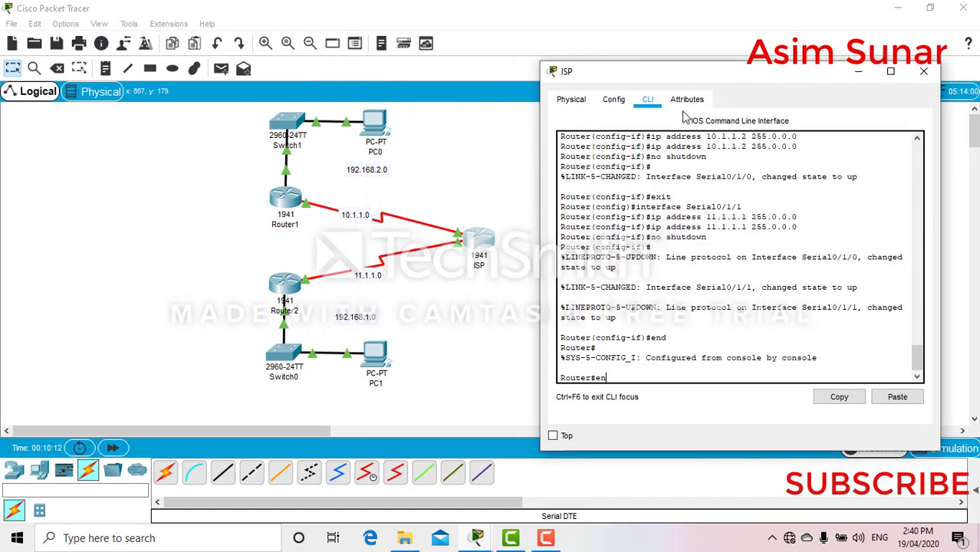
key("Return")
type("conf t")
key("Return")
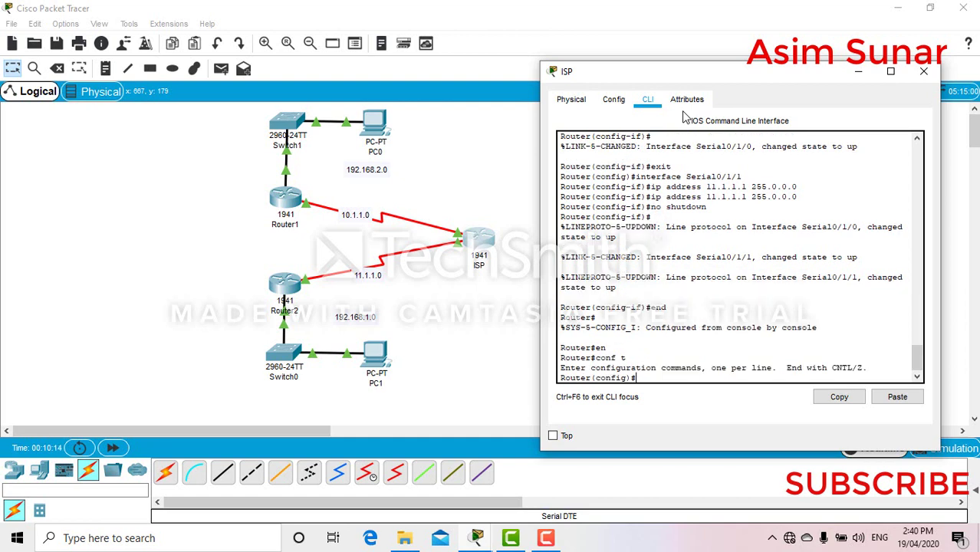
- Add the ISP route to 192.168.2.0 255.255.255.0 via 10.1.1.1, after checking Router1's address
type("ip route 192.168.2.0 255.255")
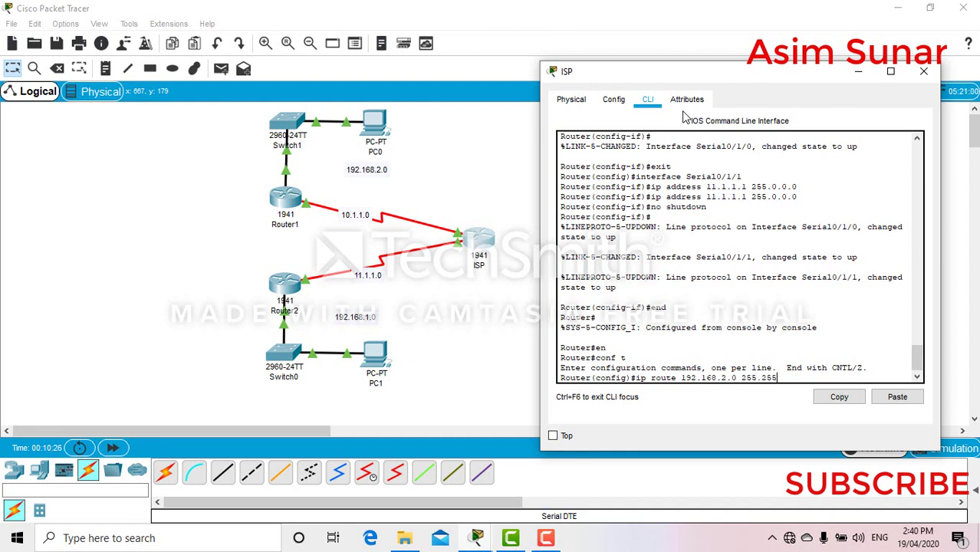
type(".255.0")
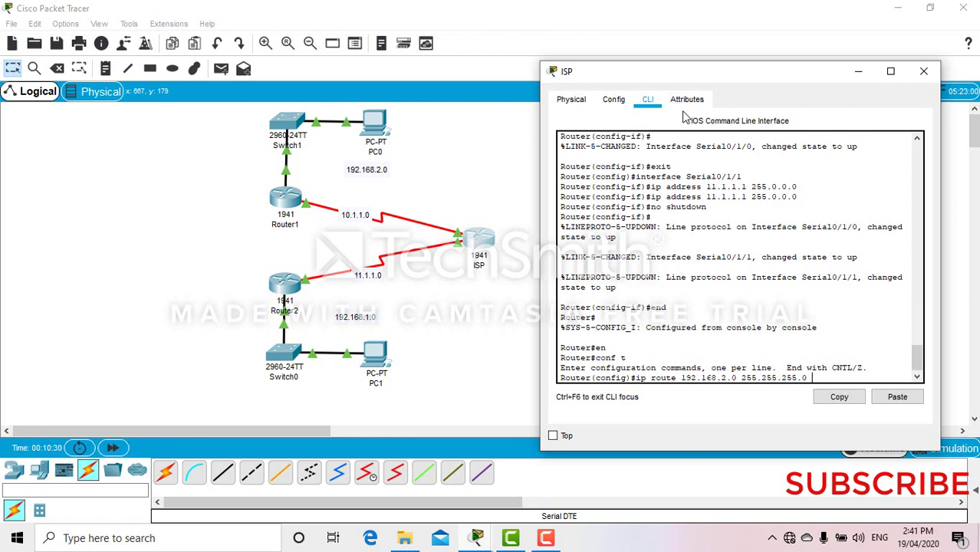
type(" 10.1.1.")
left_click(590, 3)
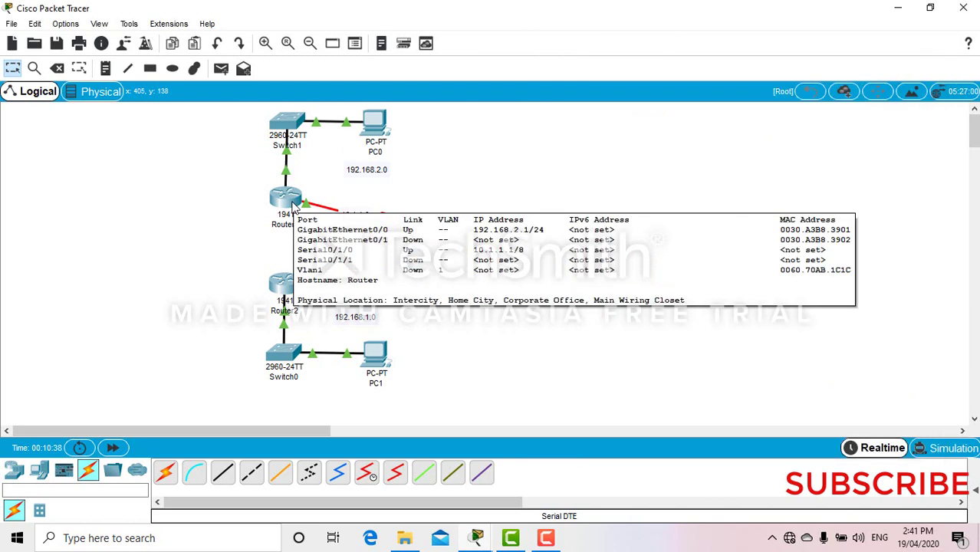
left_click(292, 207)
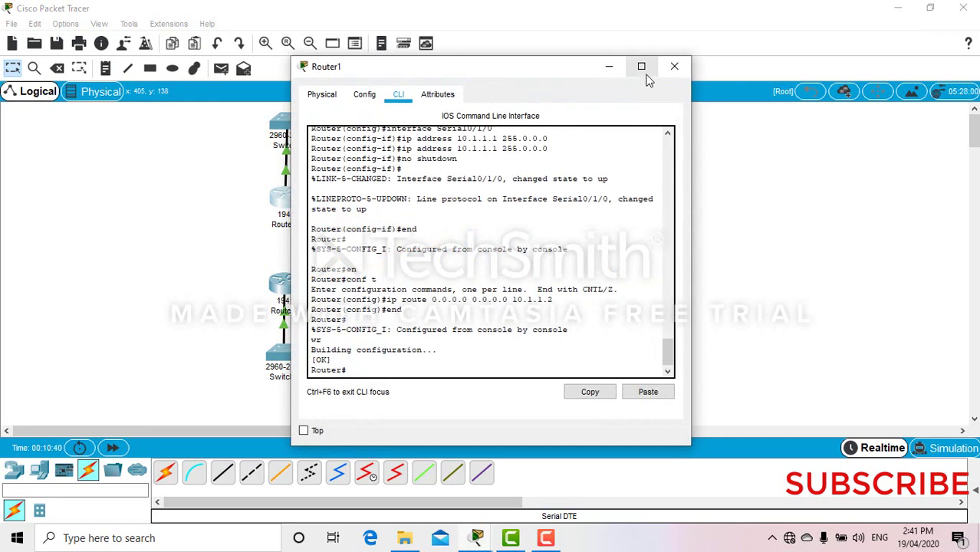
left_click(664, 71)
left_click(474, 241)
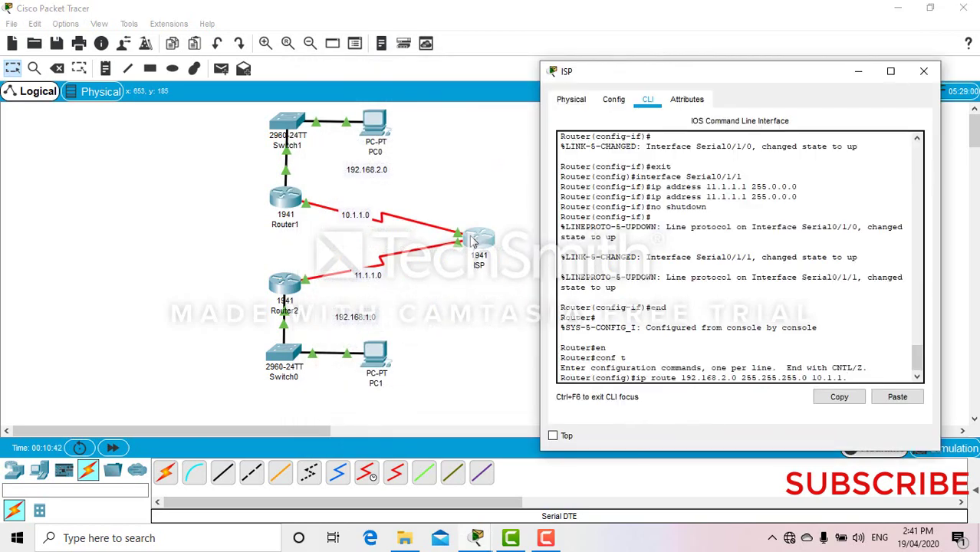
type("1")
key("Return")
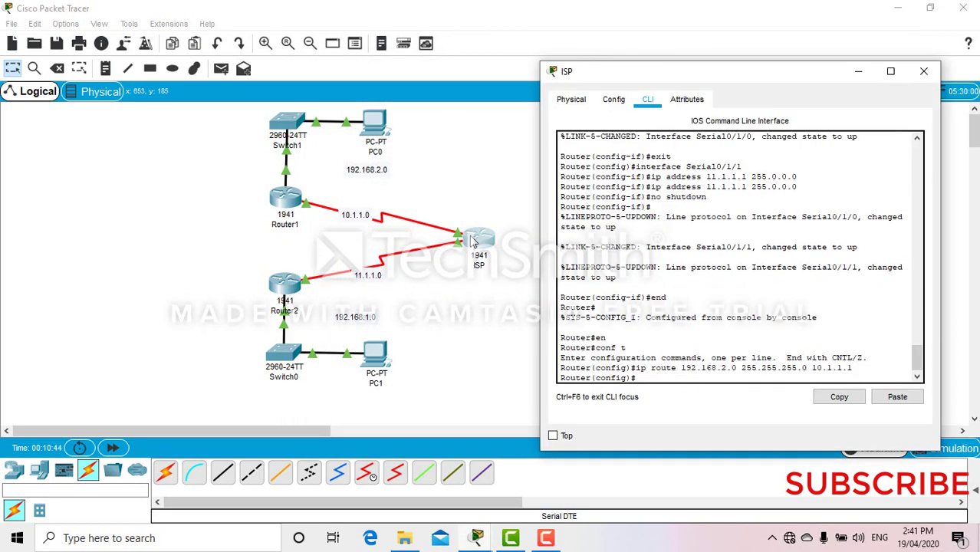
- Add the ISP route to 192.168.1.0 255.255.255.0 via 11.1.1.2
key("Up")
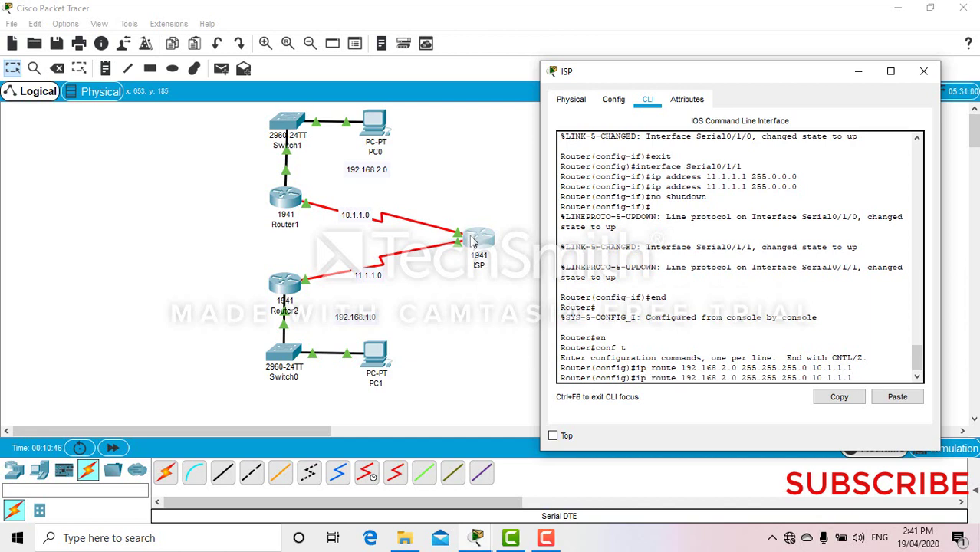
key("BackSpace")
key("BackSpace")
key("BackSpace")
key("BackSpace")
key("BackSpace")
key("BackSpace")
key("BackSpace")
key("BackSpace")
key("BackSpace")
key("BackSpace")
key("BackSpace")
key("BackSpace")
key("BackSpace")
key("BackSpace")
key("BackSpace")
key("BackSpace")
key("BackSpace")
key("BackSpace")
key("BackSpace")
key("BackSpace")
key("BackSpace")
key("BackSpace")
key("BackSpace")
key("BackSpace")
key("BackSpace")
type("1.0 255.255.255.0")
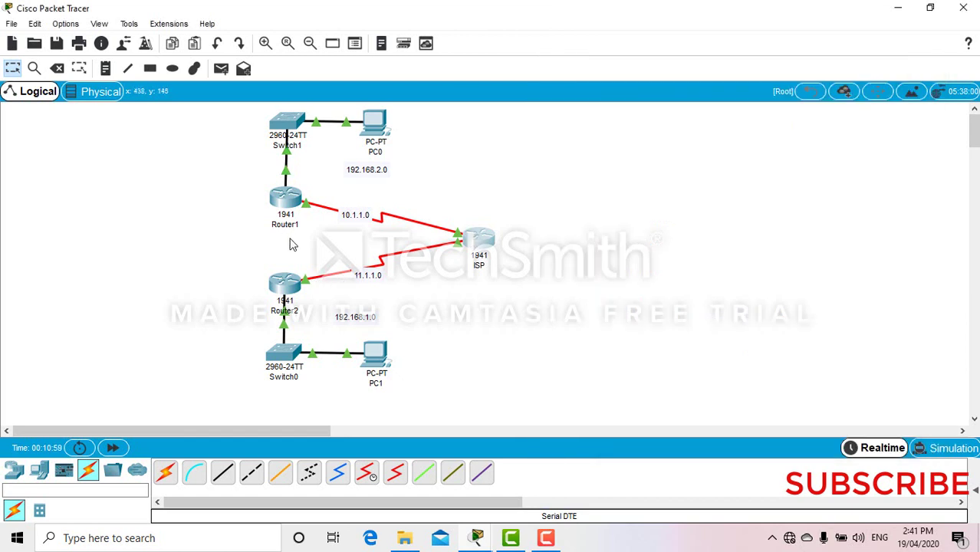
left_click(313, 285)
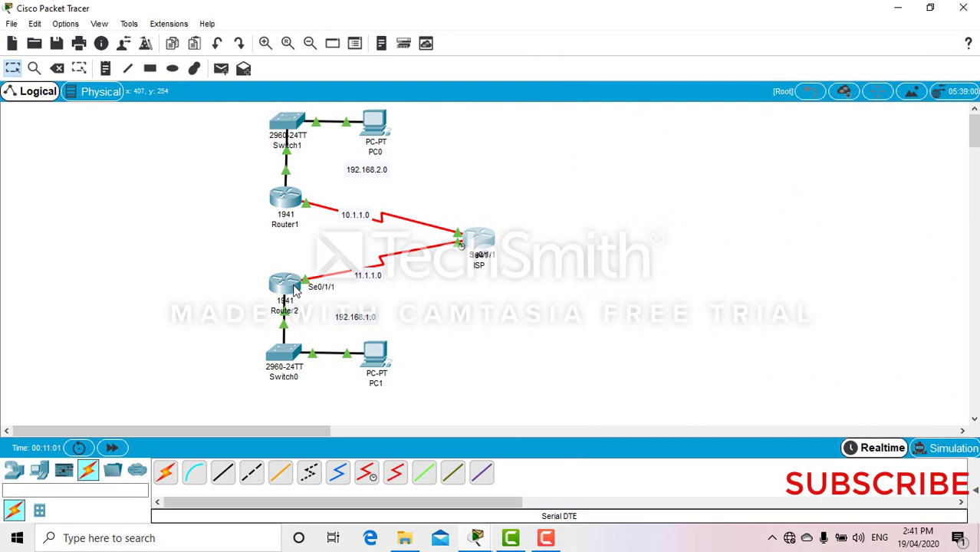
mouse_move(296, 289)
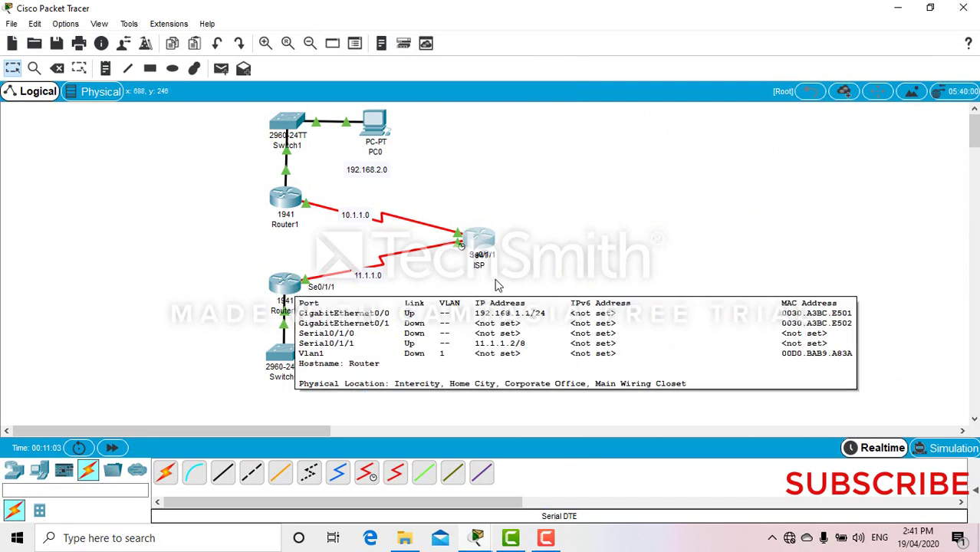
left_click(484, 245)
type("1.1.1.12")
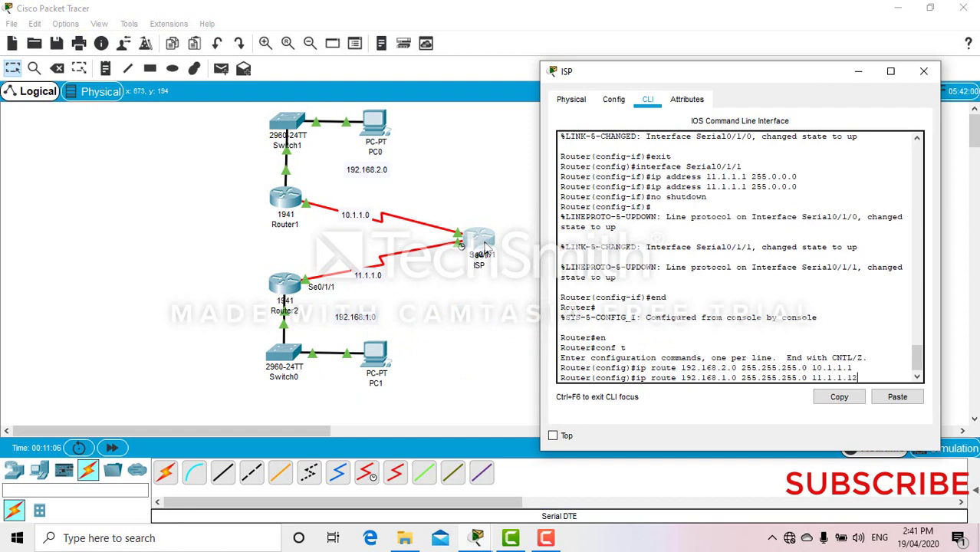
key("BackSpace")
key("BackSpace")
type("2")
key("Return")
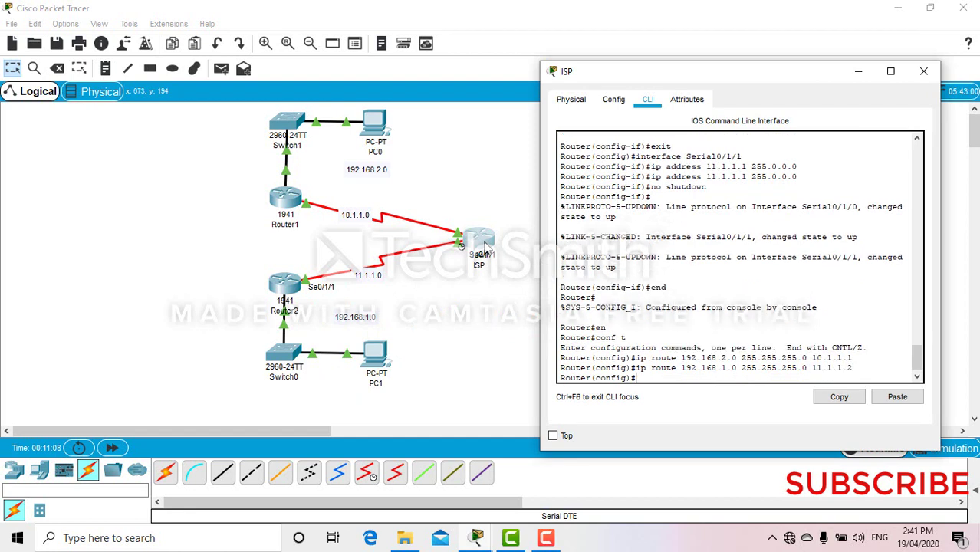
- Save the ISP router's configuration with end and wr, then close its window
type("end'")
key("BackSpace")
key("Return")
type("wr")
key("Return")
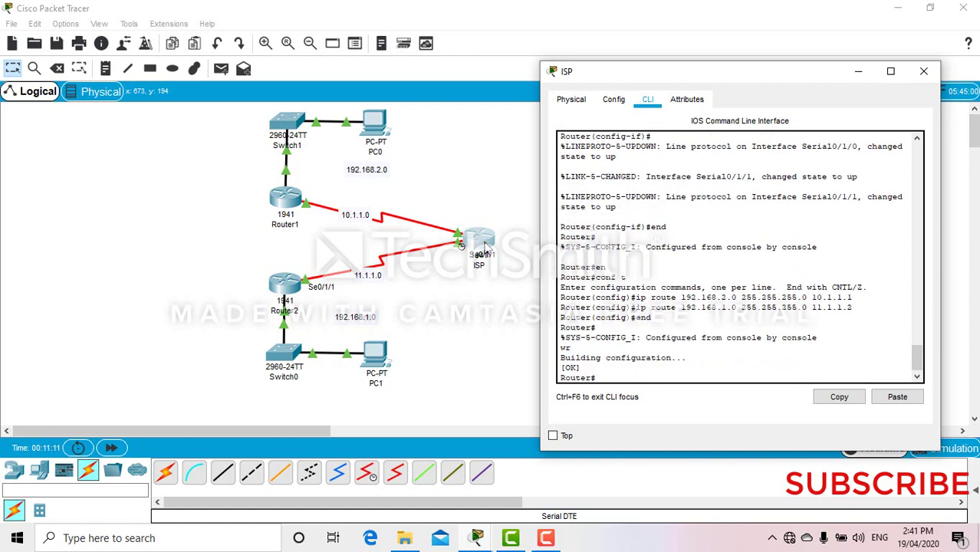
left_click(924, 75)
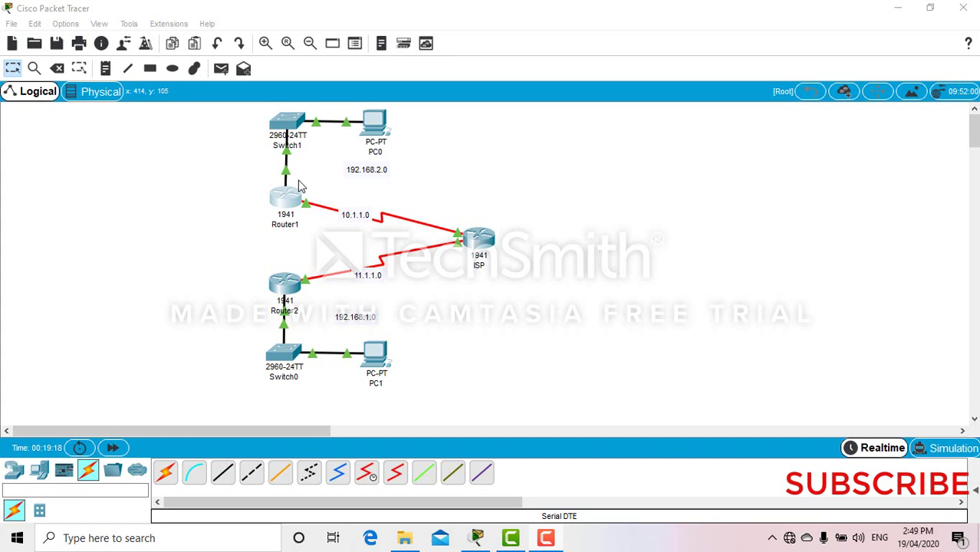
- On Router1, run license boot module c1900 technology-package securityk9 from global configuration mode
left_click(285, 197)
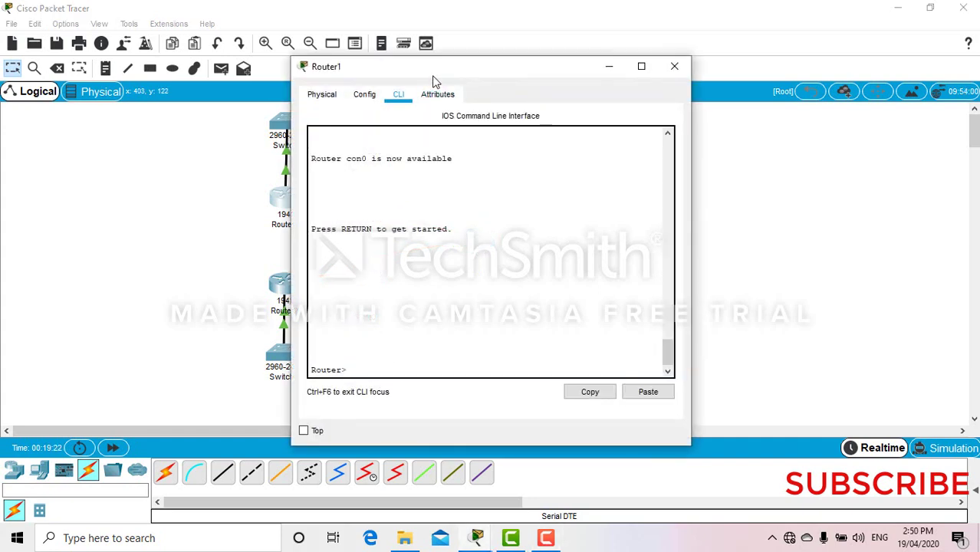
left_click_drag(432, 76, 625, 93)
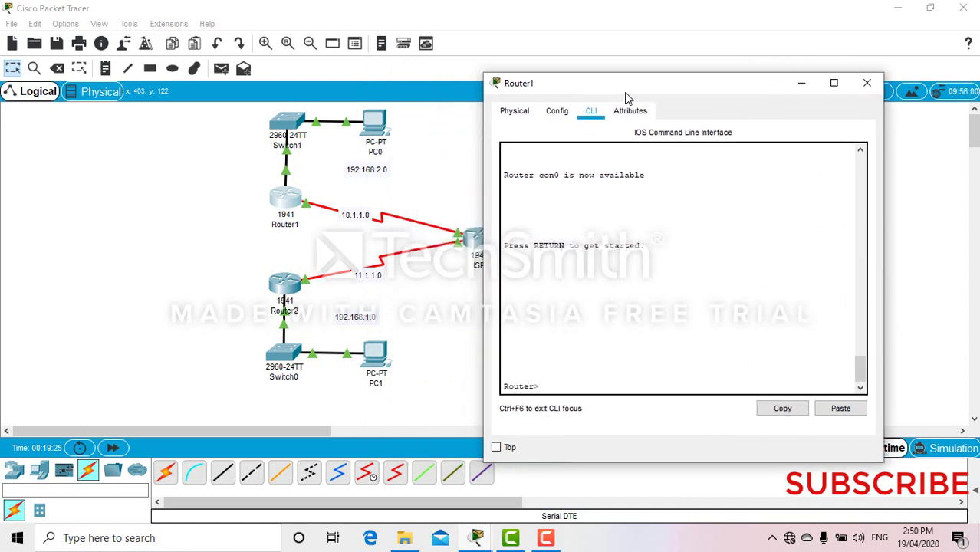
type("en")
key("Return")
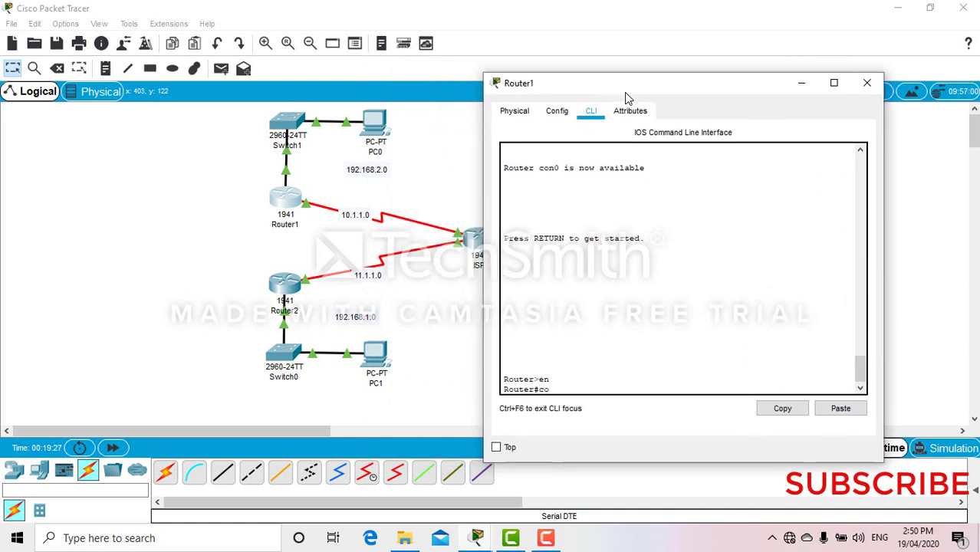
type("conf t")
key("Return")
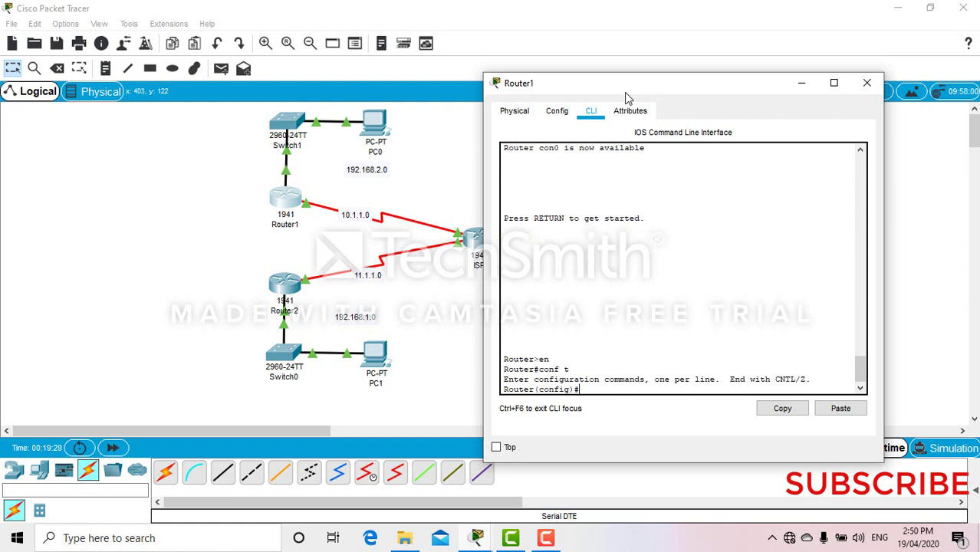
type("license boot module")
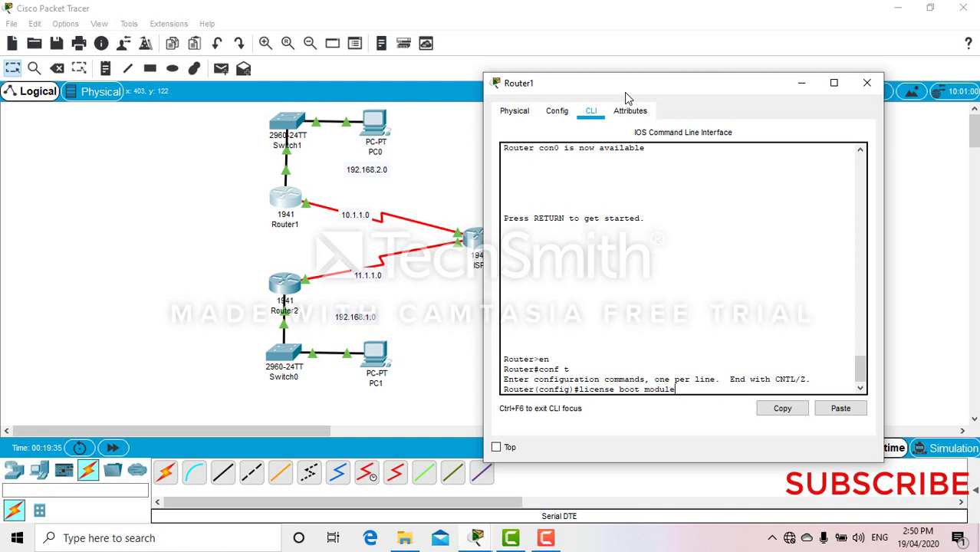
type(" c1900 technology-p")
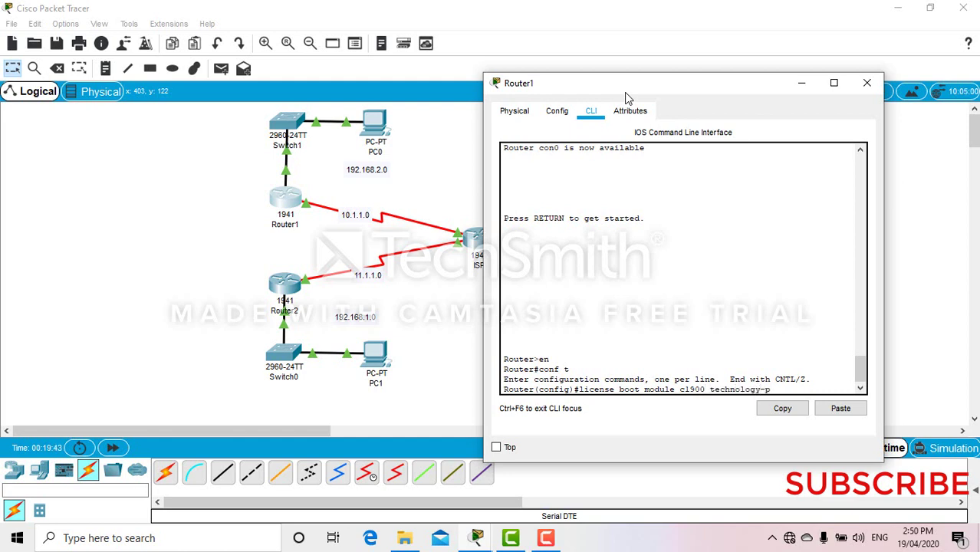
type("ackage securityk9")
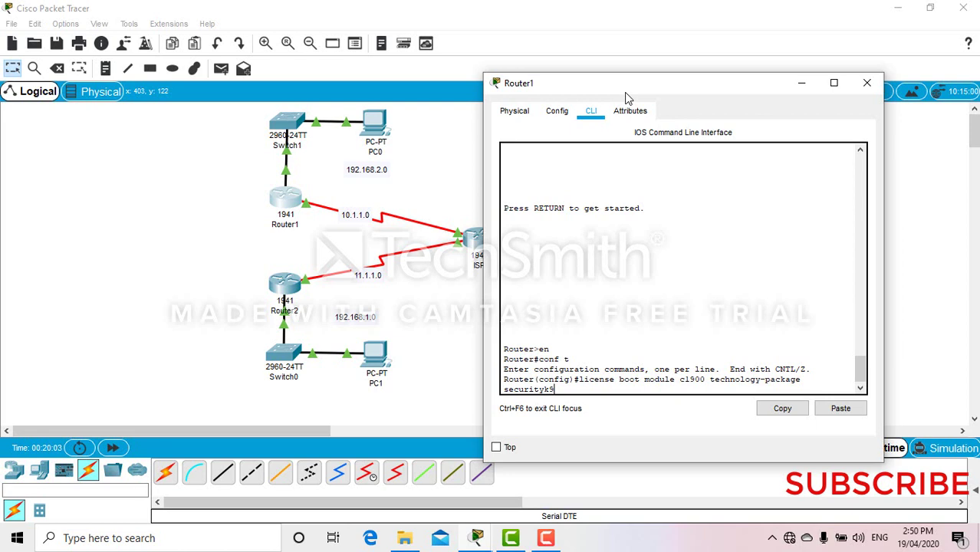
key("Return")
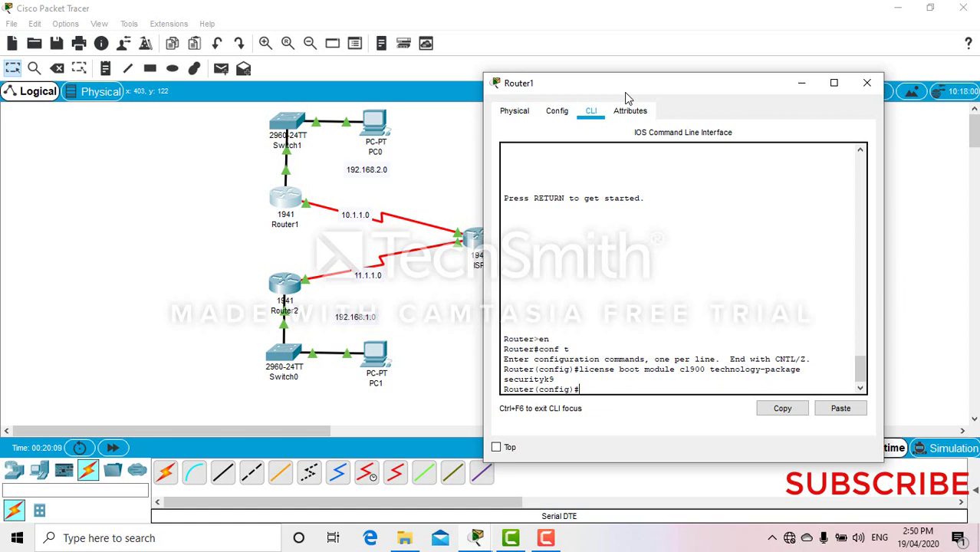
key("Return")
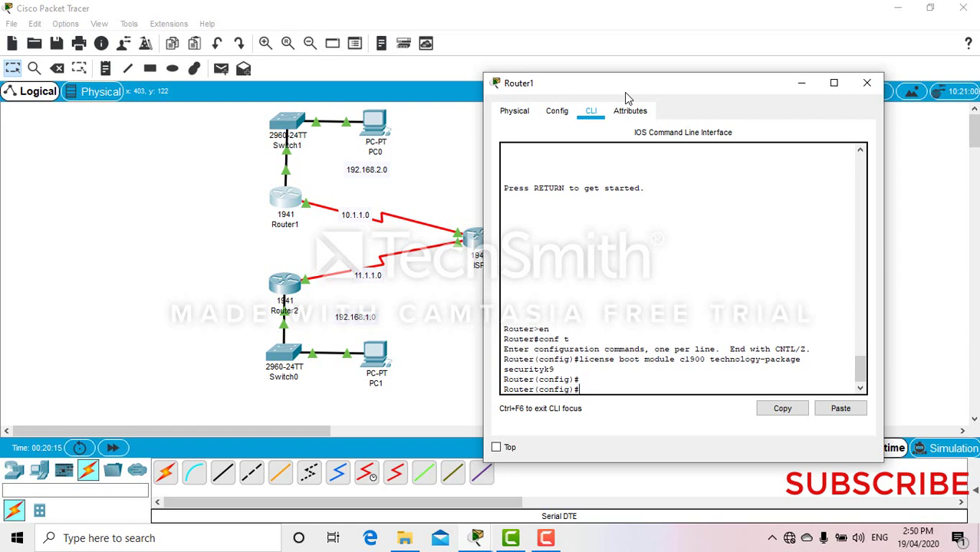
key("Up")
key("Return")
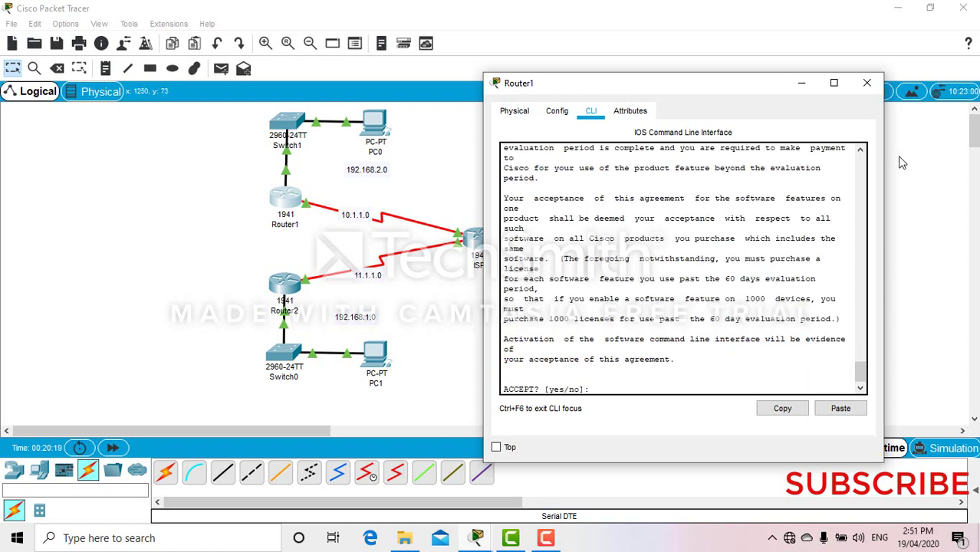
- Answer yes to Router1's securityk9 licence agreement, then exit and save with wr
scroll(861, 373, "up", 3)
scroll(860, 372, "down", 3)
left_click(862, 390)
type("yes")
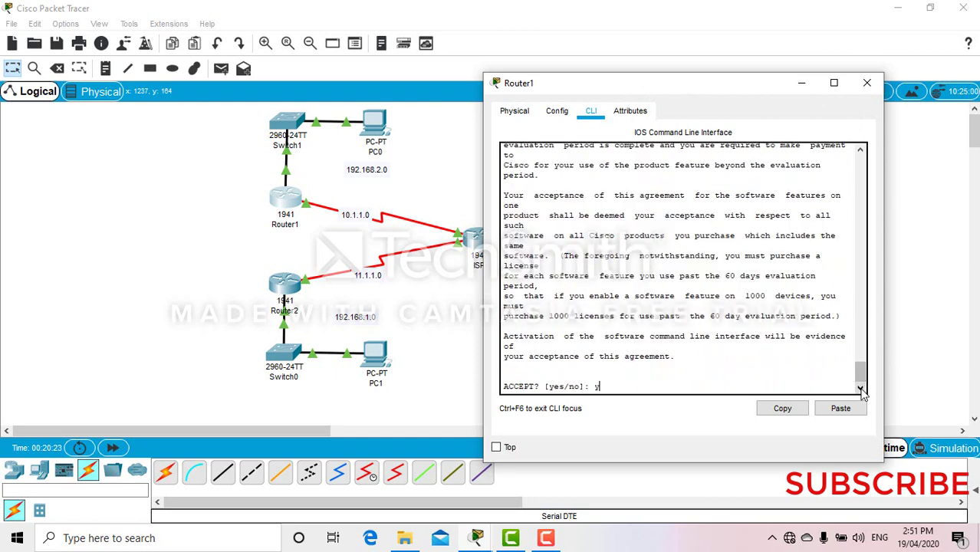
key("Return")
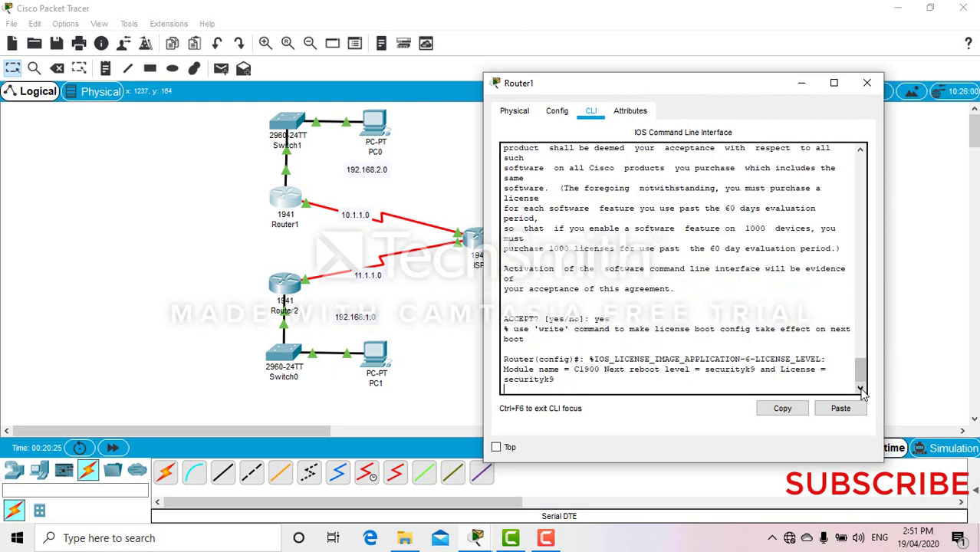
type("er(config)#e")
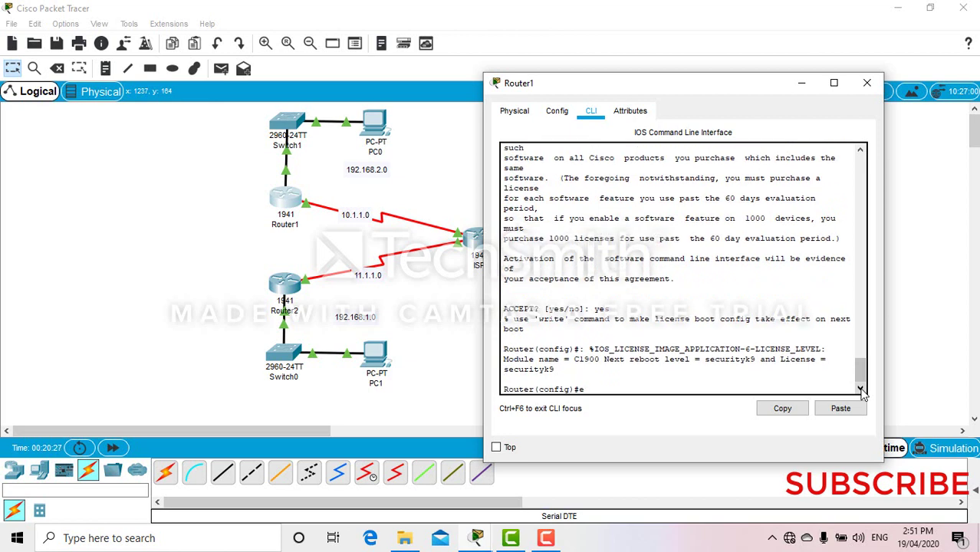
type("xit")
key("Return")
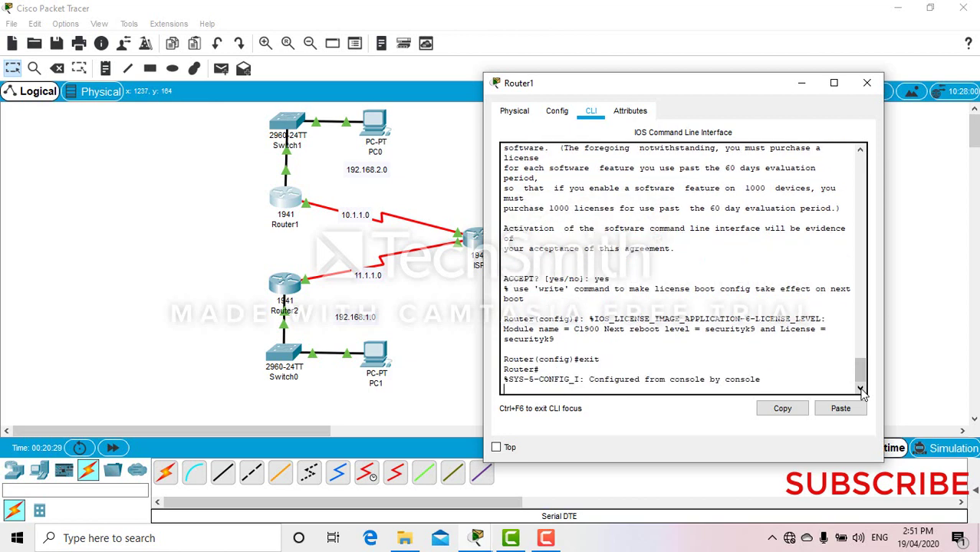
type("wr")
key("Return")
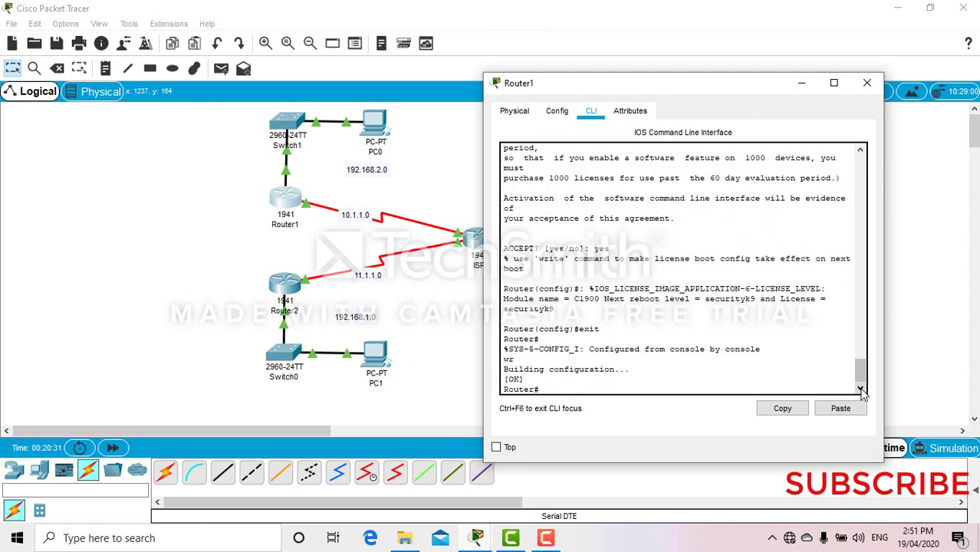
- Reload Router1 with confirmation and minimize its window
type("reload")
key("Return")
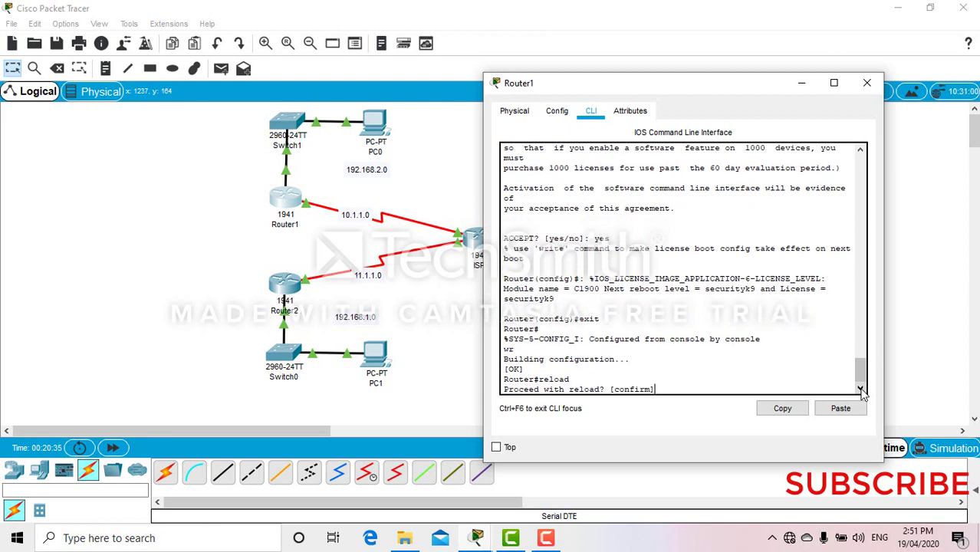
key("Return")
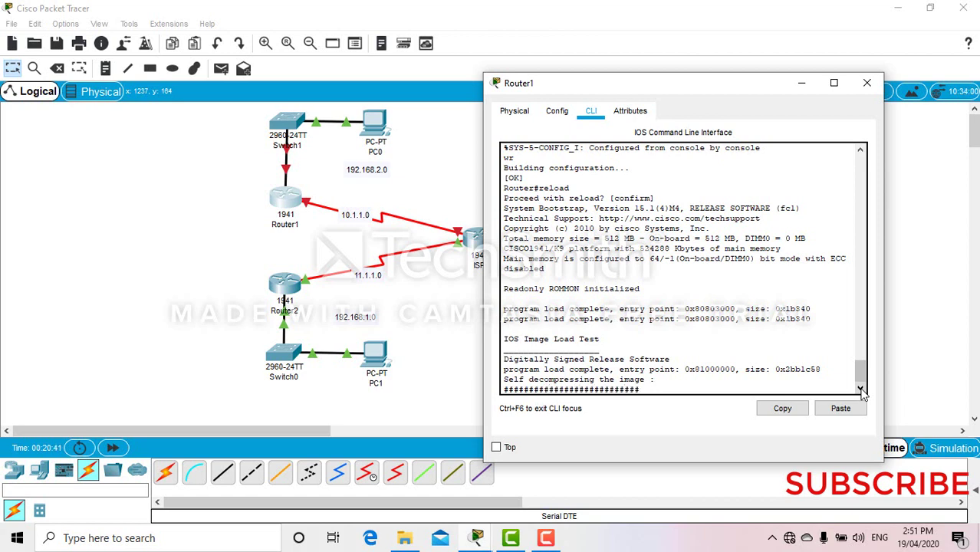
left_click(802, 85)
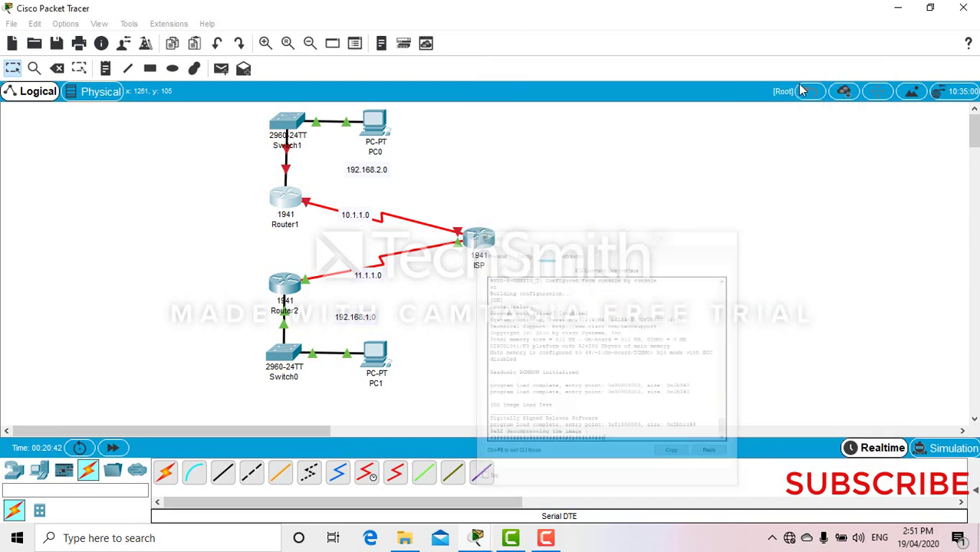
- On Router2's CLI, enter global configuration and run license boot module c1900 technology-package securityk9
left_click(290, 287)
left_click_drag(523, 75, 774, 67)
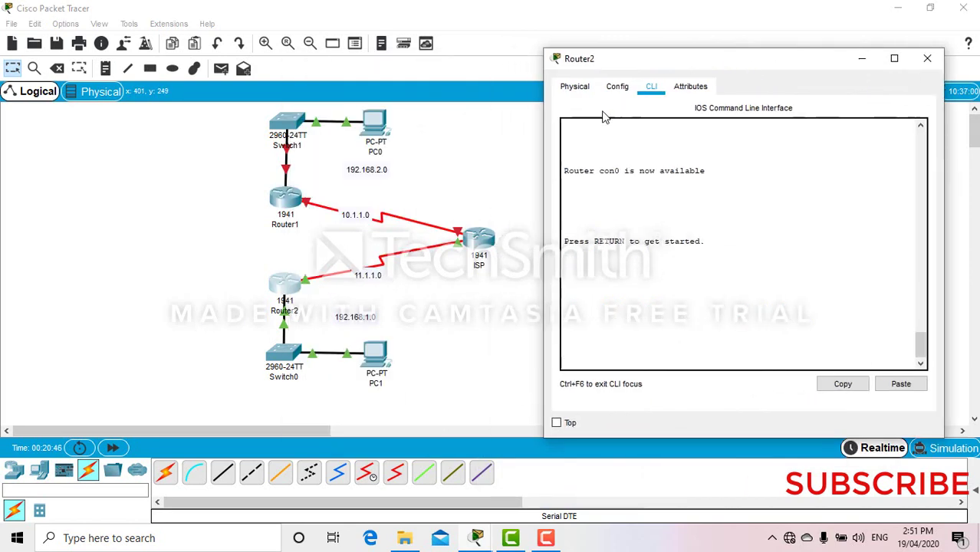
left_click(650, 335)
key("Return")
type("en")
key("Return")
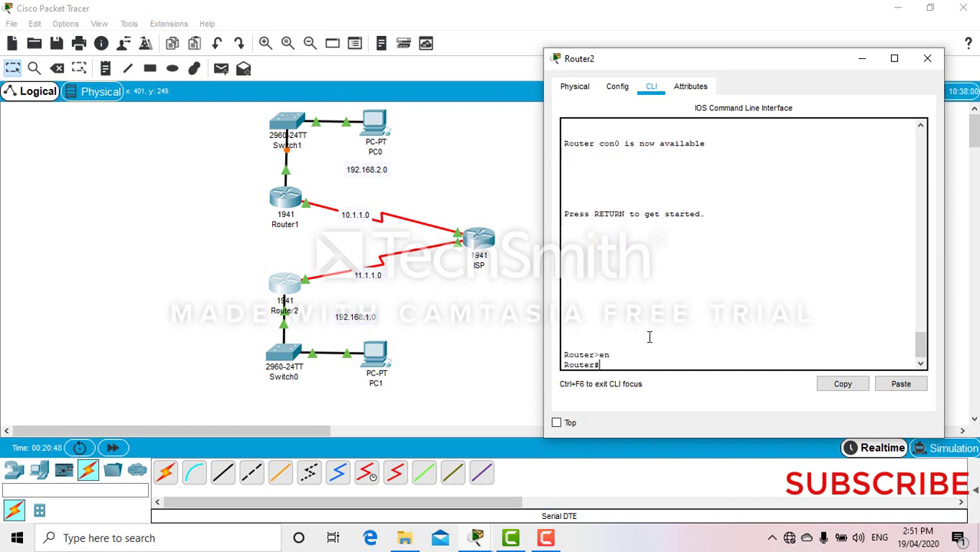
type("conf t")
key("Return")
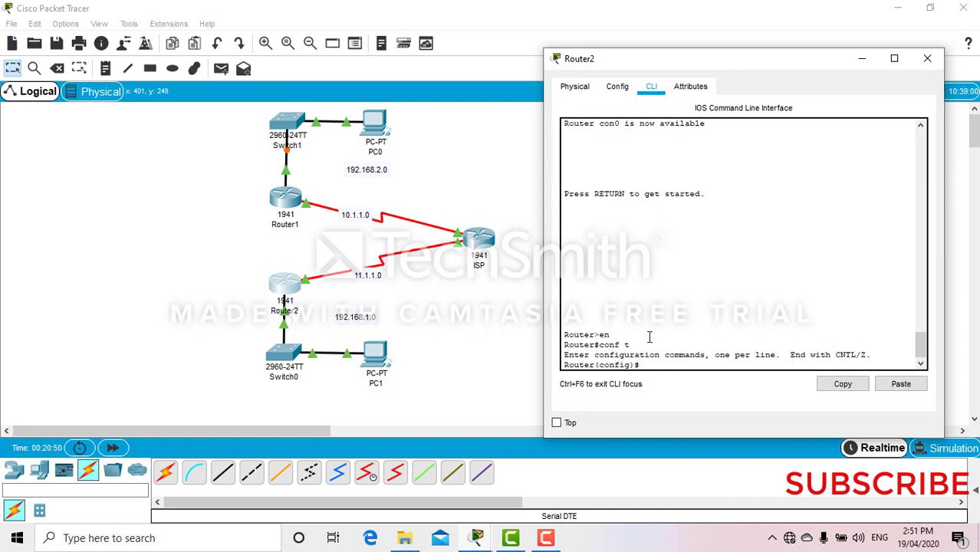
type("license boot module c1900 technology")
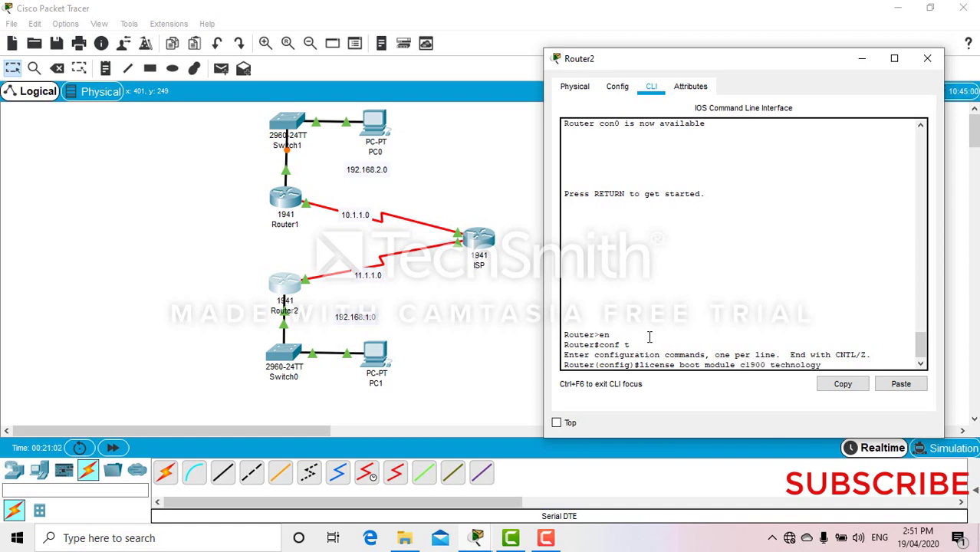
type("-package securityk9")
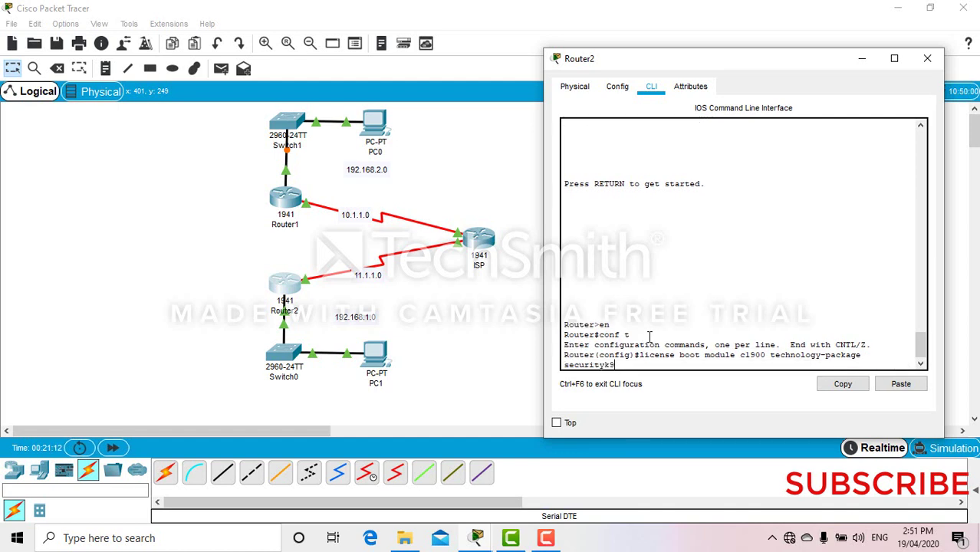
key("Return")
key("Return")
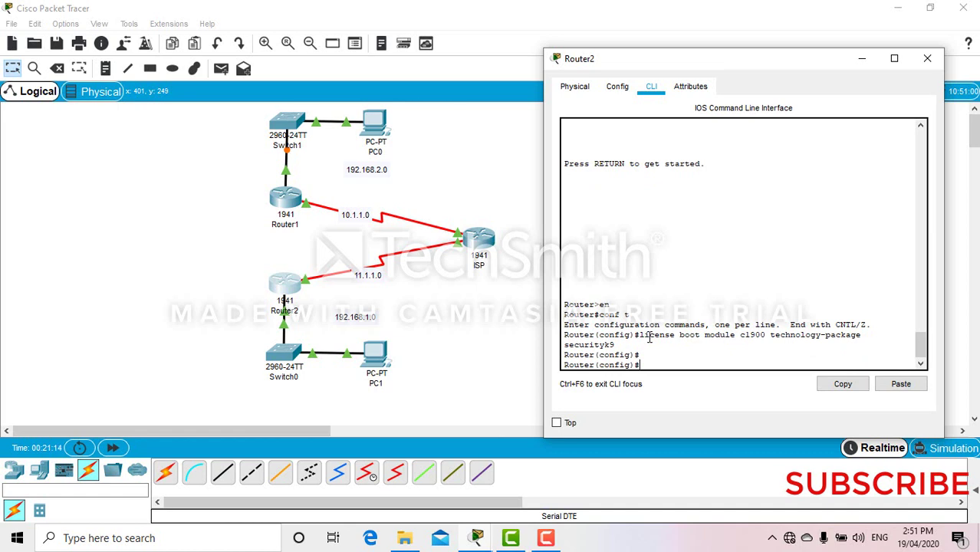
- Answer yes to Router2's securityk9 licence, then exit and save with wr
type("yes")
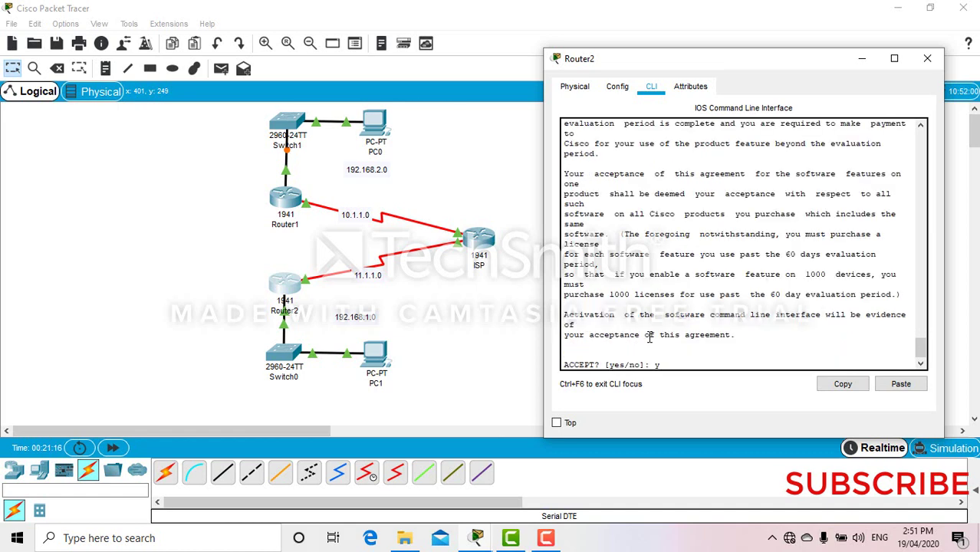
key("Return")
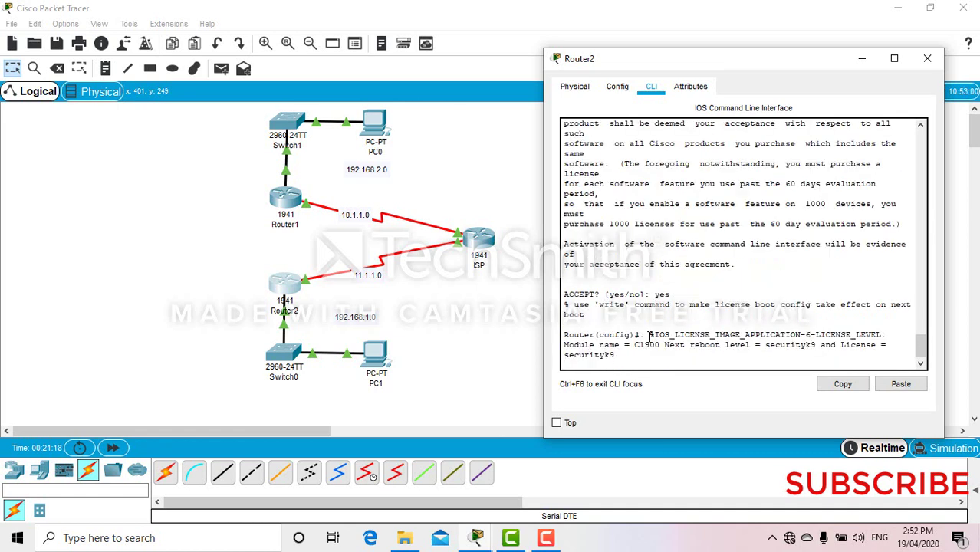
type("exit")
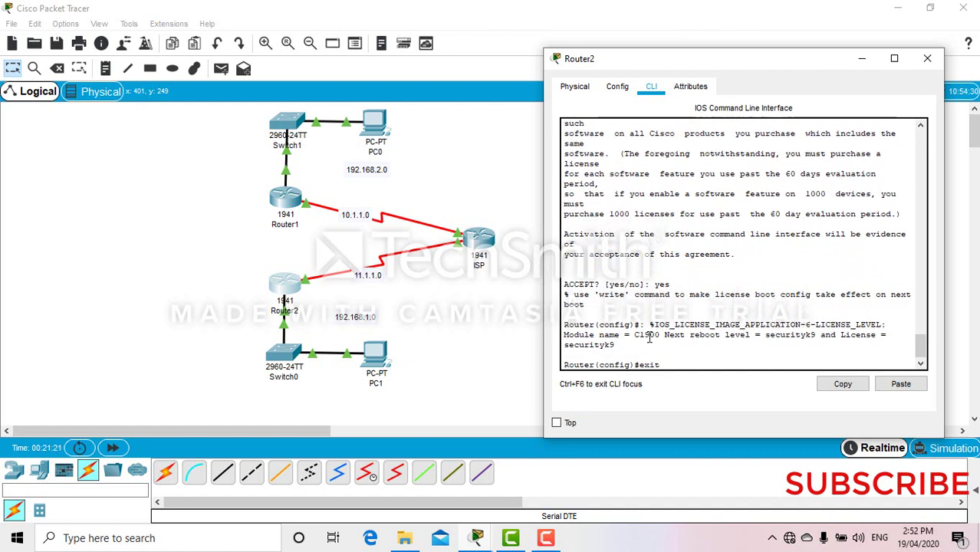
key("Return")
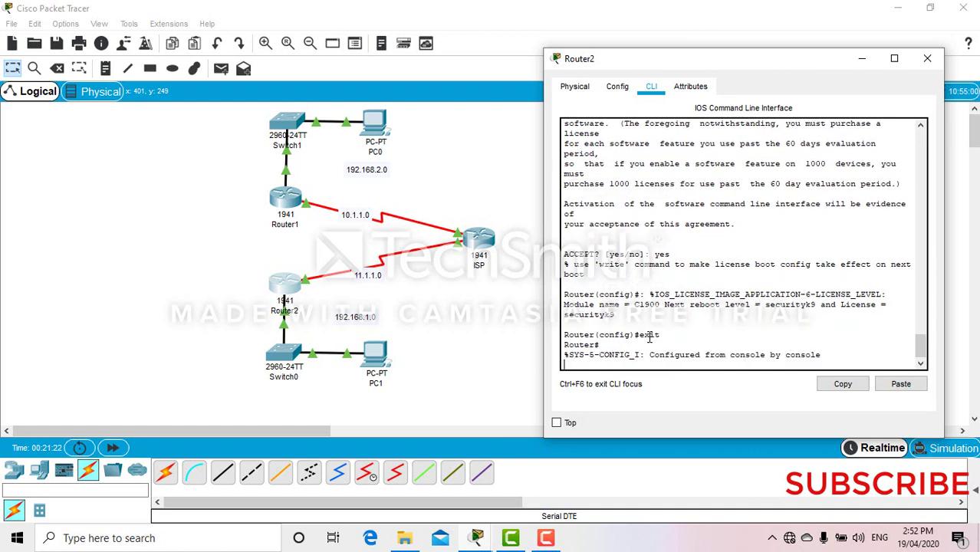
type("wr")
key("Return")
- Reload Router2 with confirmation and close its device window
type("reload")
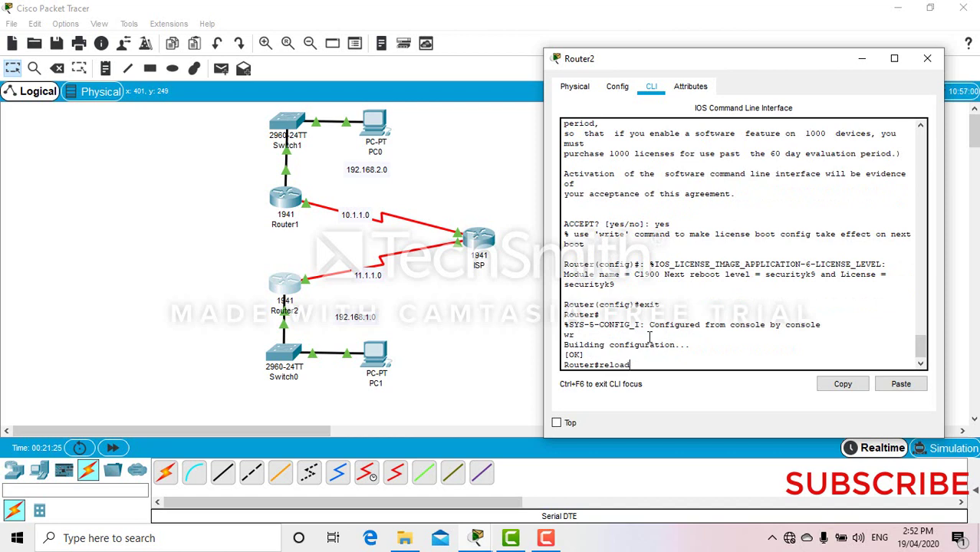
key("Return")
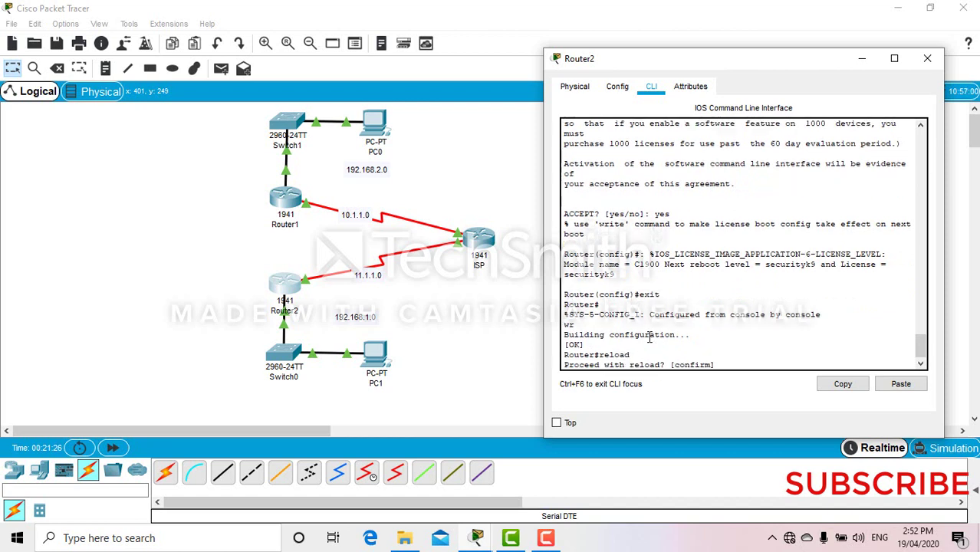
key("Return")
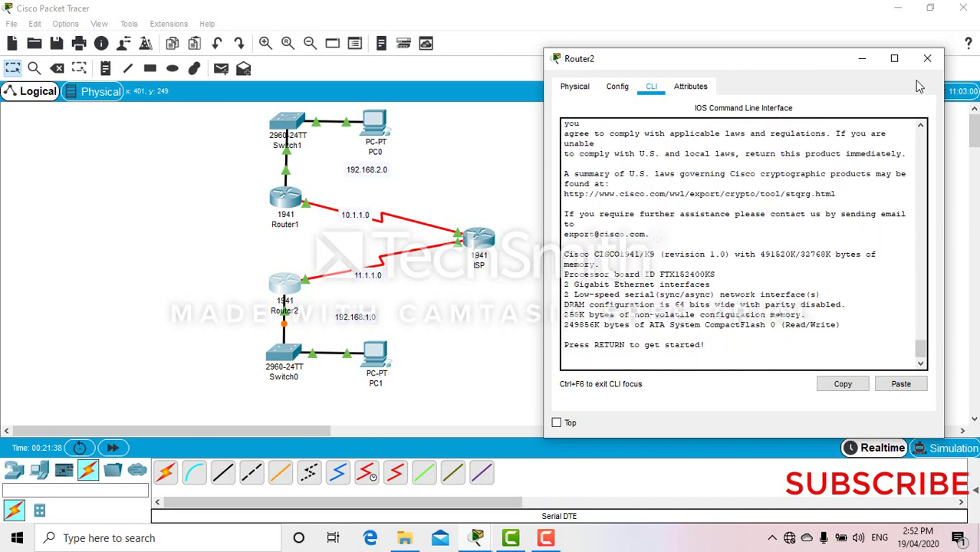
left_click(927, 59)
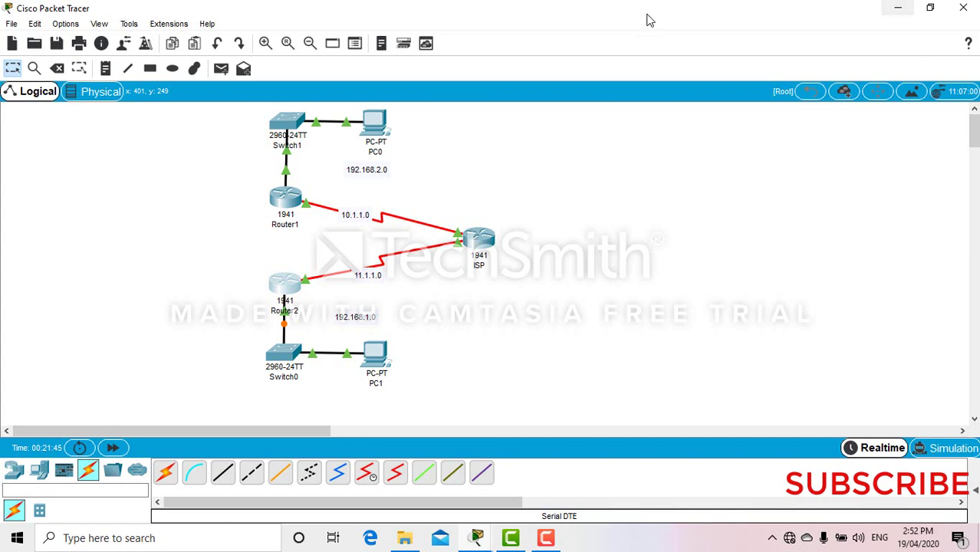
- Enable ISAKMP on Router1 from global configuration mode with crypto isakmp enable
left_click(272, 199)
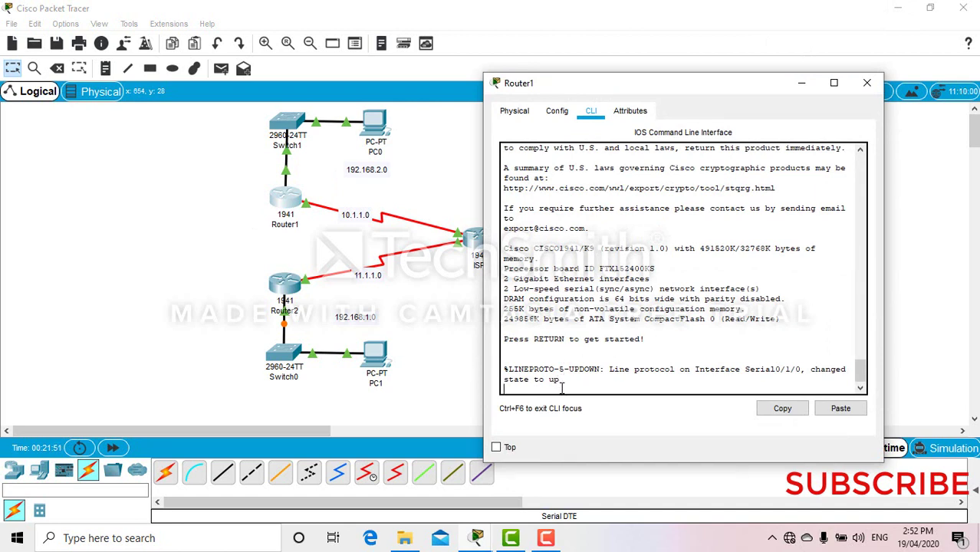
key("Return")
type("en")
key("Return")
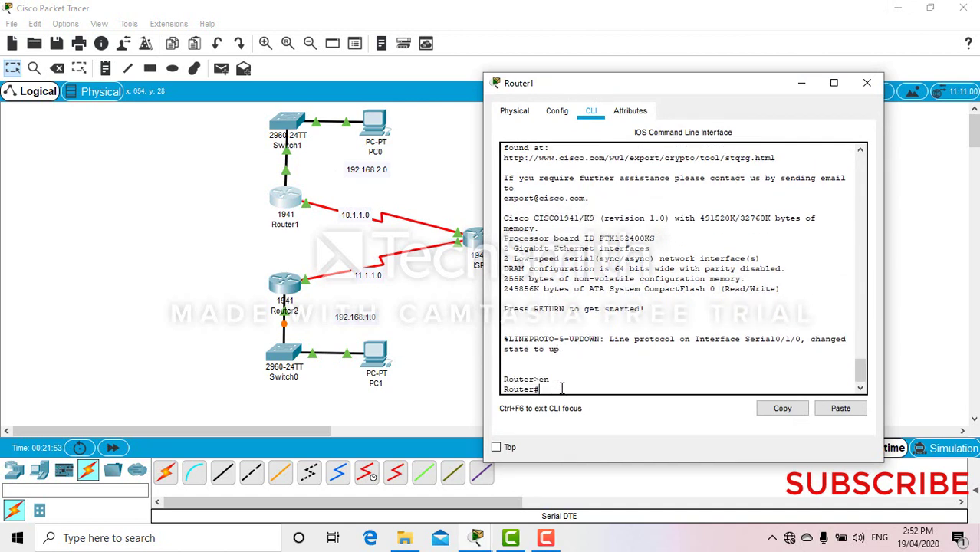
type("conf t")
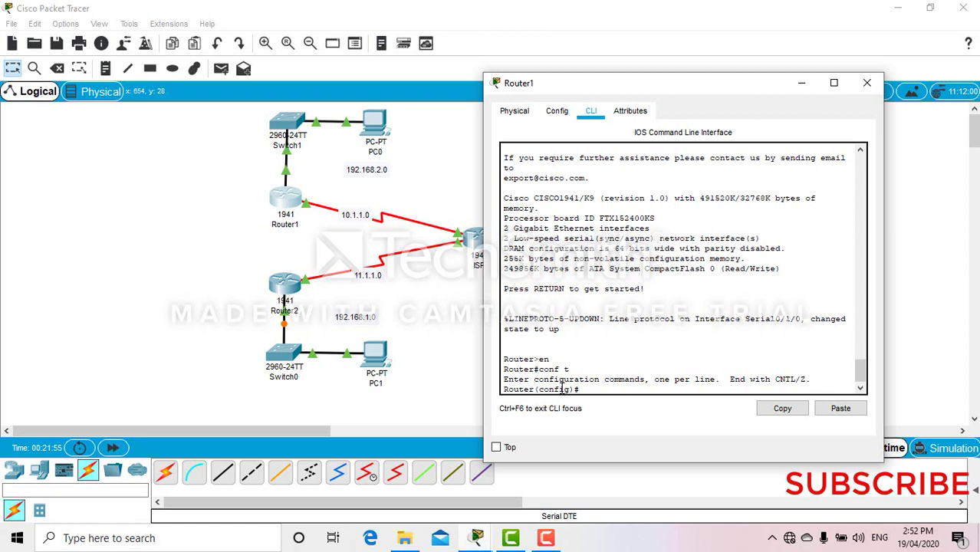
type("crypto isakmp enable")
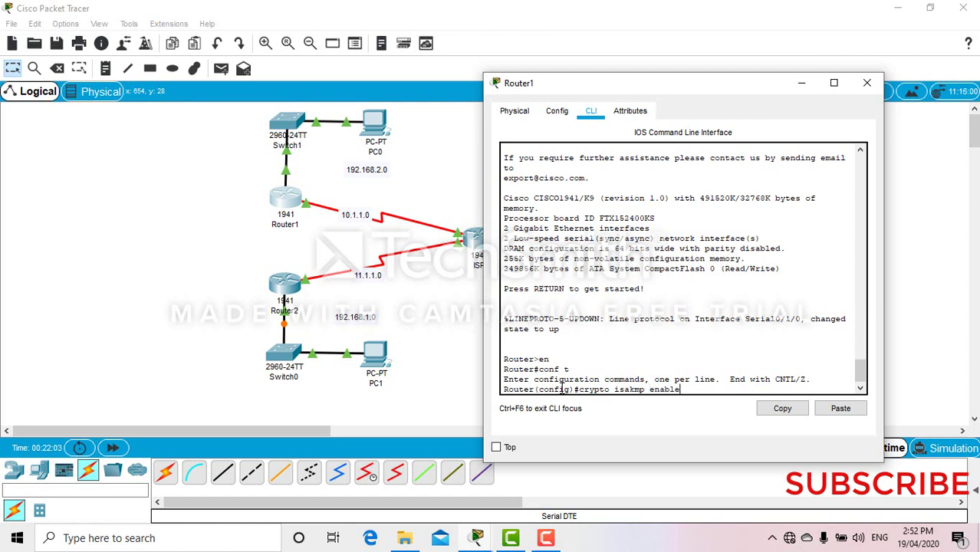
key("Return")
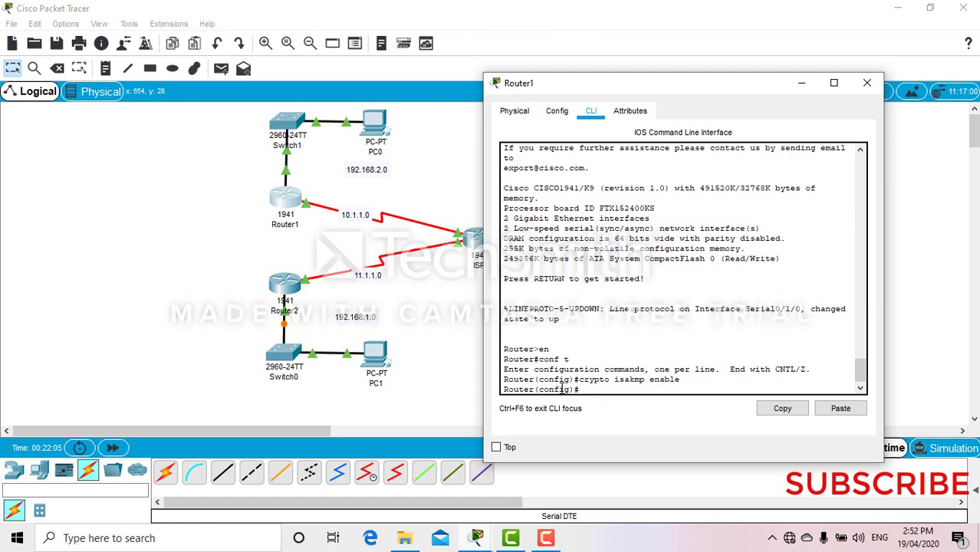
- Create ISAKMP policy 20 on Router1, correcting the mistyped command
key("Up")
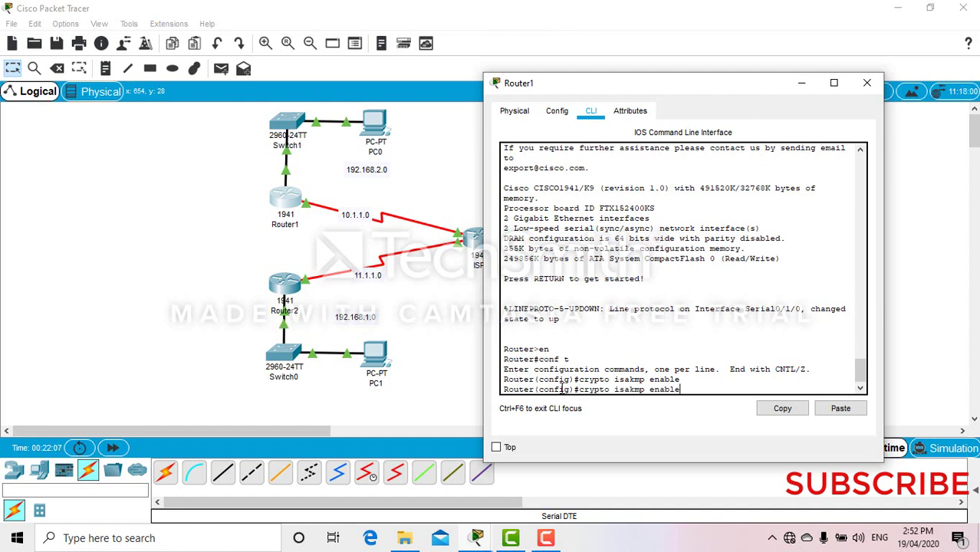
key("BackSpace")
key("BackSpace")
key("BackSpace")
key("BackSpace")
key("BackSpace")
type("policy 20")
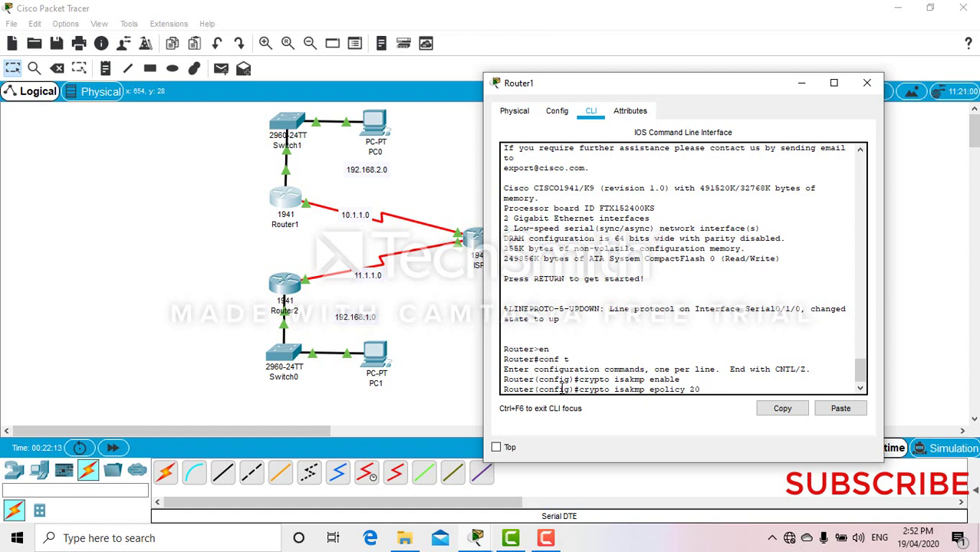
key("Return")
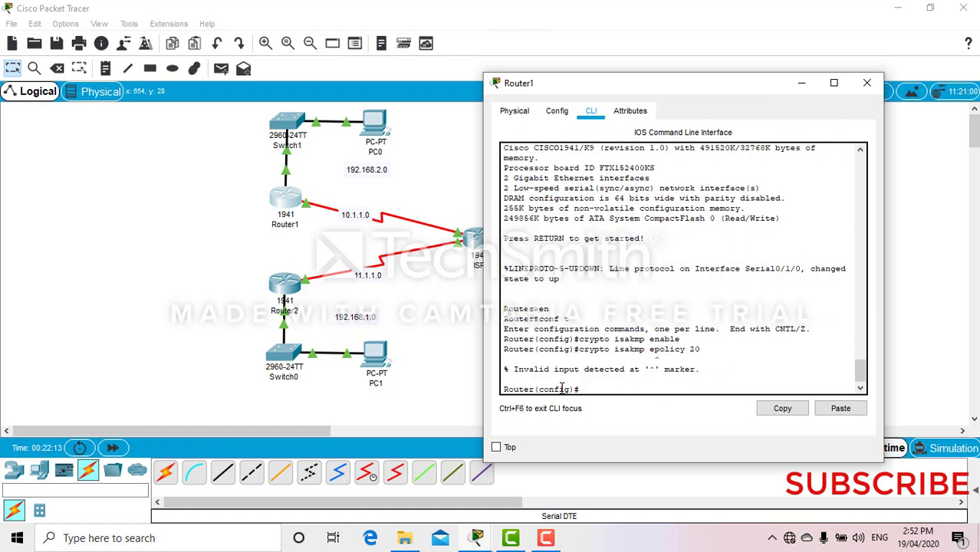
key("Up")
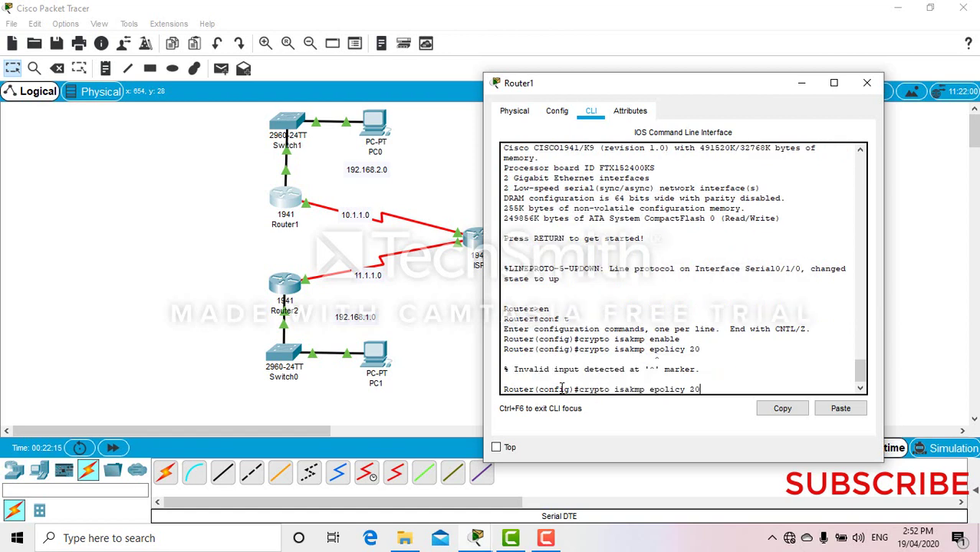
key("Left")
key("Left")
key("Left")
key("Left")
key("Left")
key("Left")
key("Left")
key("Left")
key("Left")
key("BackSpace")
key("Return")
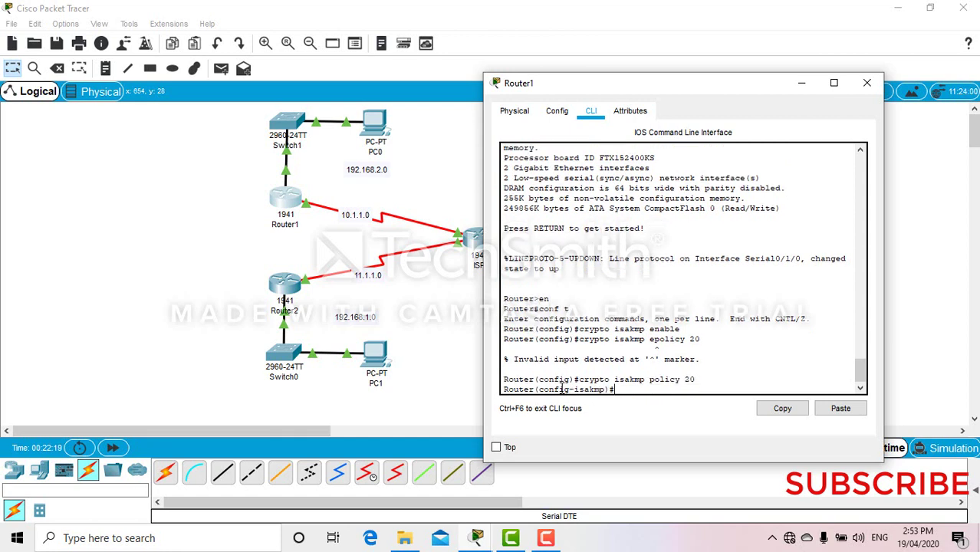
- Give policy 20 pre-share authentication, 3des encryption, md5 hash and group 1
type("authentication pre-share")
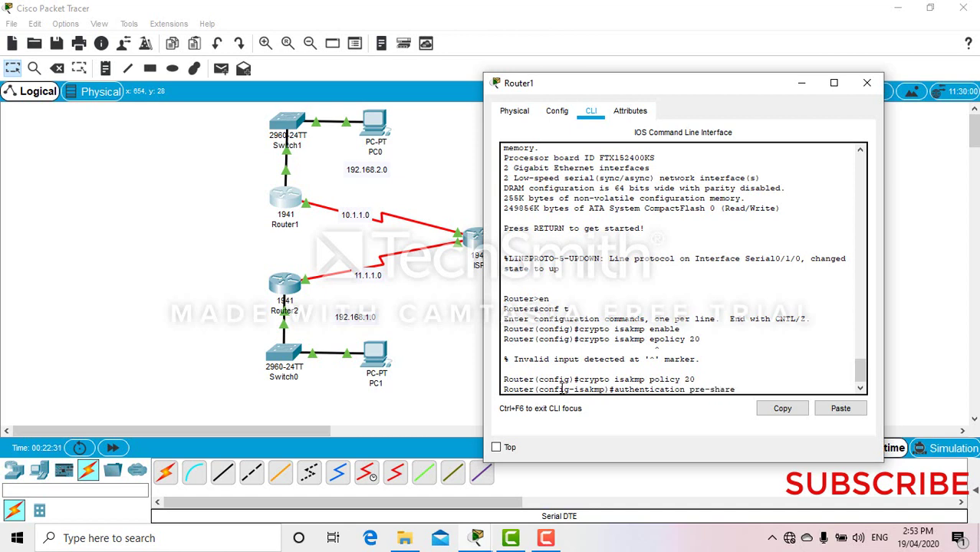
key("Return")
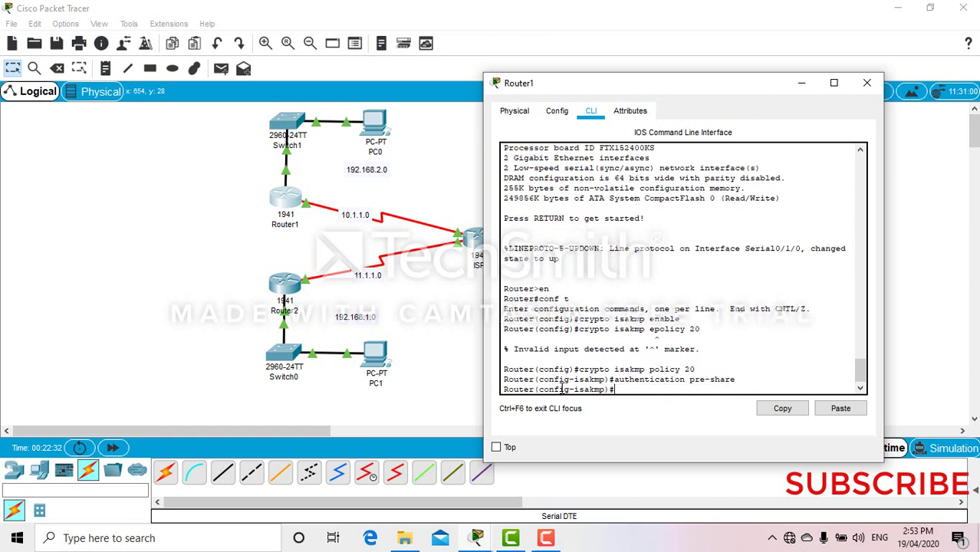
type("encryption 3des")
key("Return")
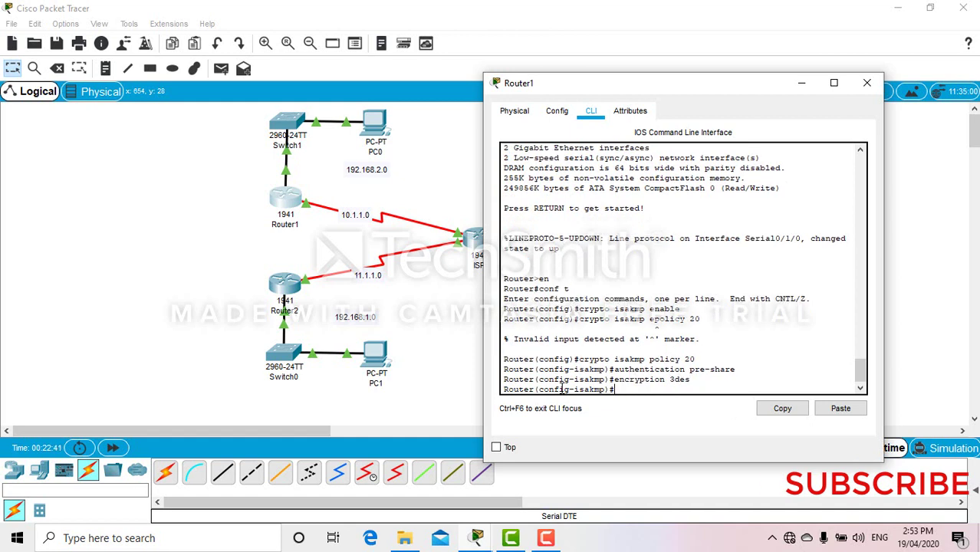
type("hash md5")
key("Return")
type("gro")
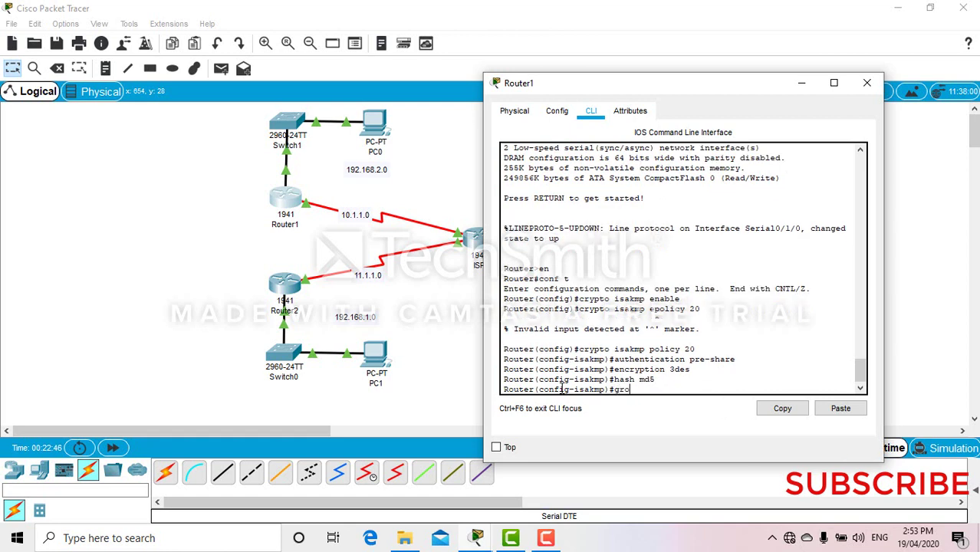
type("up 1")
key("Return")
- Set the policy lifetime to 3600 seconds and leave the policy settings
type("lifte")
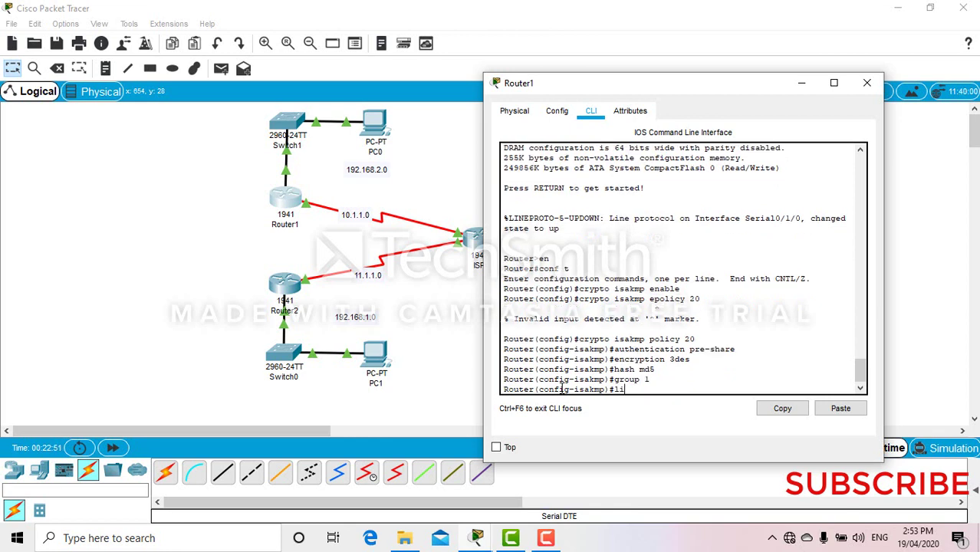
key("BackSpace")
key("BackSpace")
key("BackSpace")
type("fetime 3600")
key("Return")
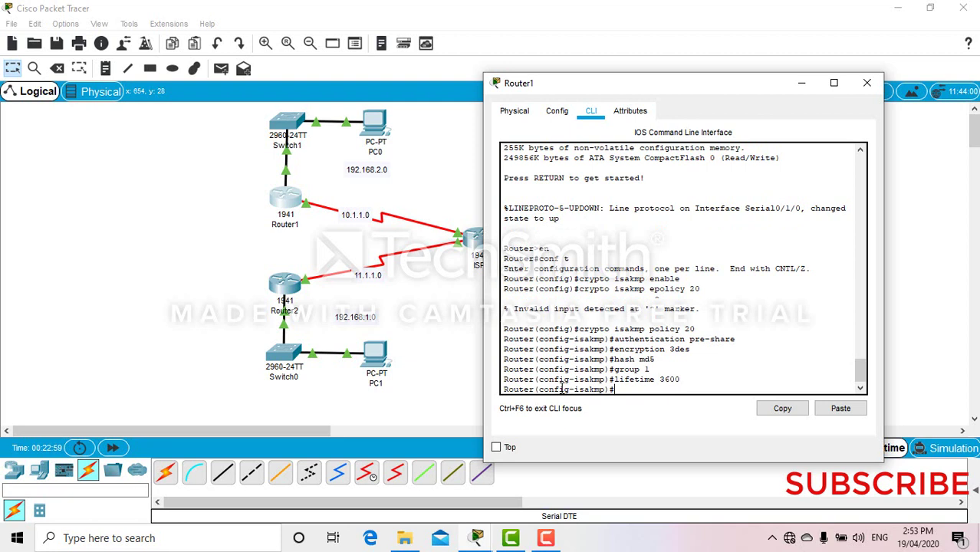
type("exit")
key("Return")
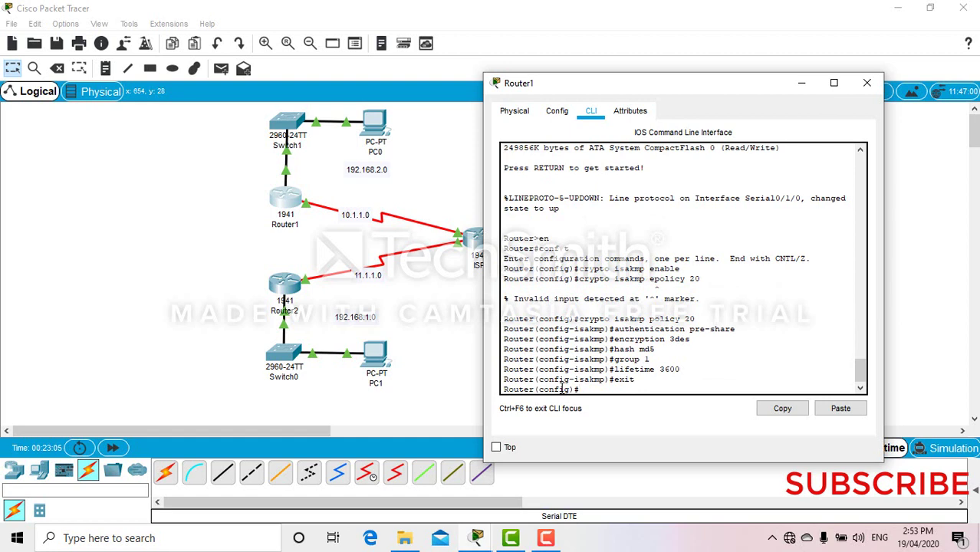
- Add a pre-shared ISAKMP key for peer 11.1.1.2 and transform set test using esp-3des esp-md5-hmac
type("crypto isakmp key")
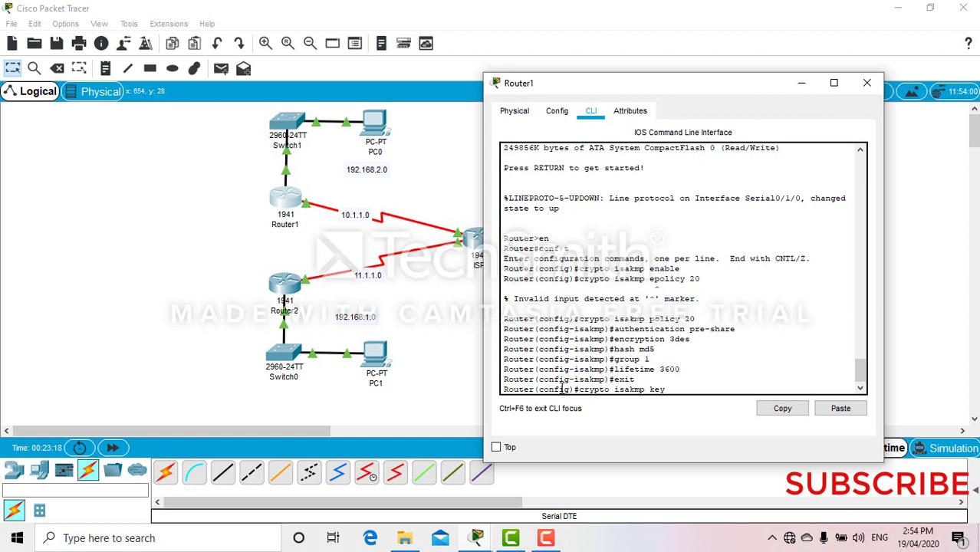
type("test123 address")
type("11.1.1.")
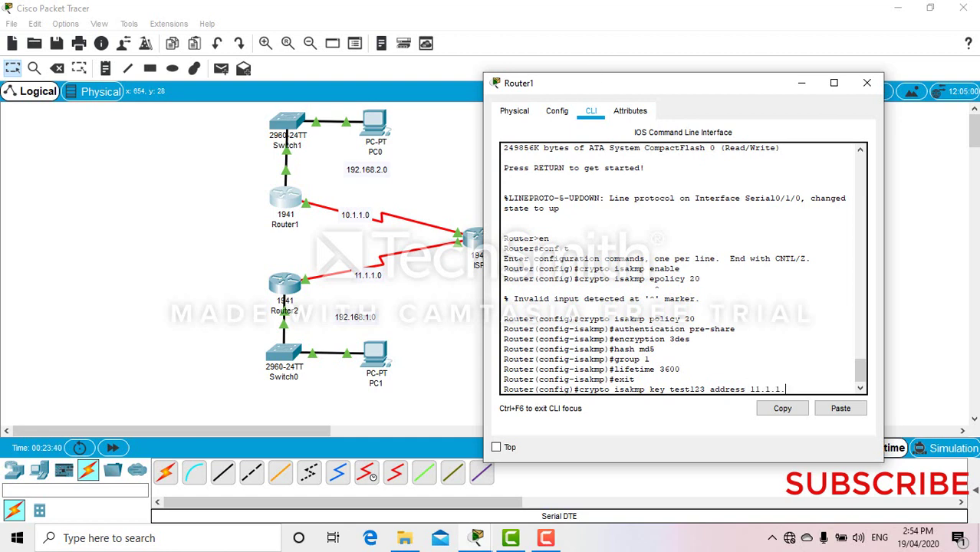
left_click(418, 120)
mouse_move(290, 285)
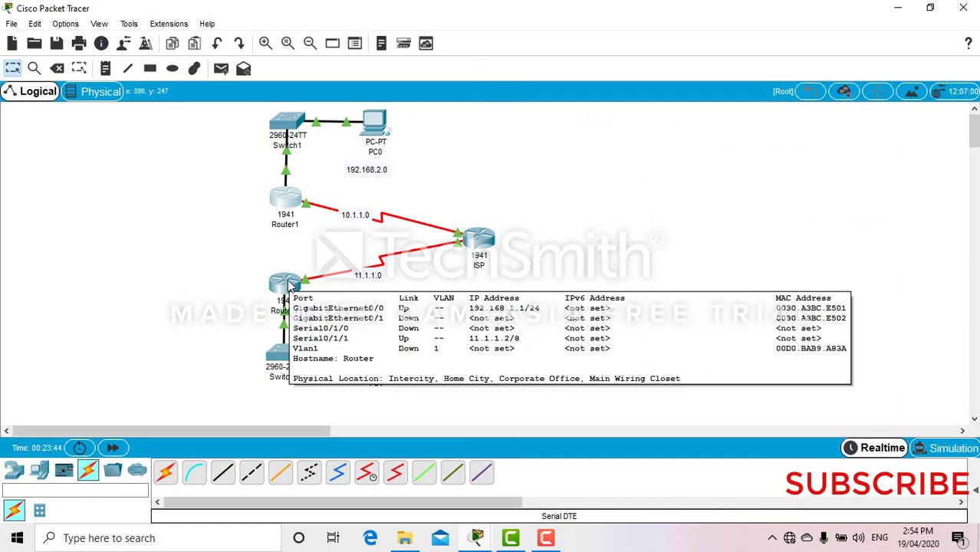
left_click(287, 201)
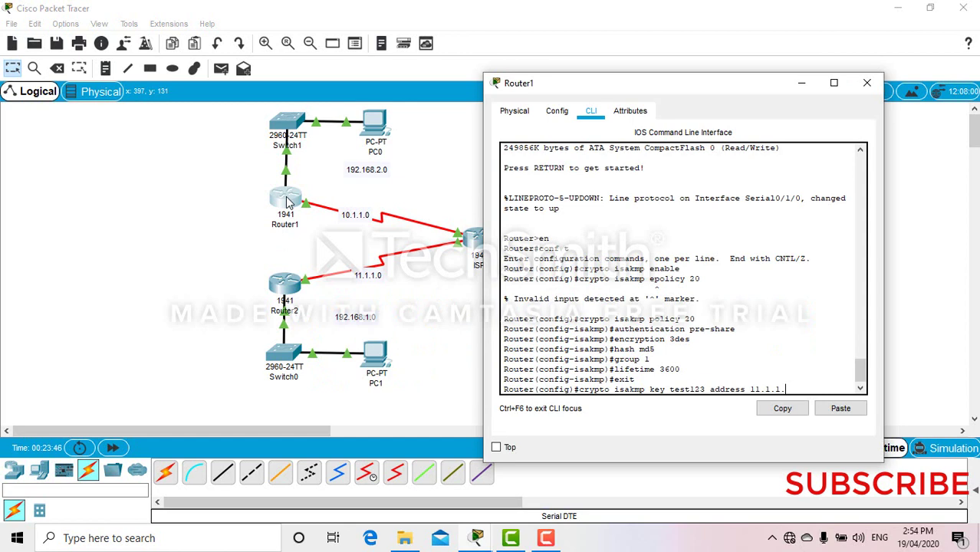
type("2")
key("Return")
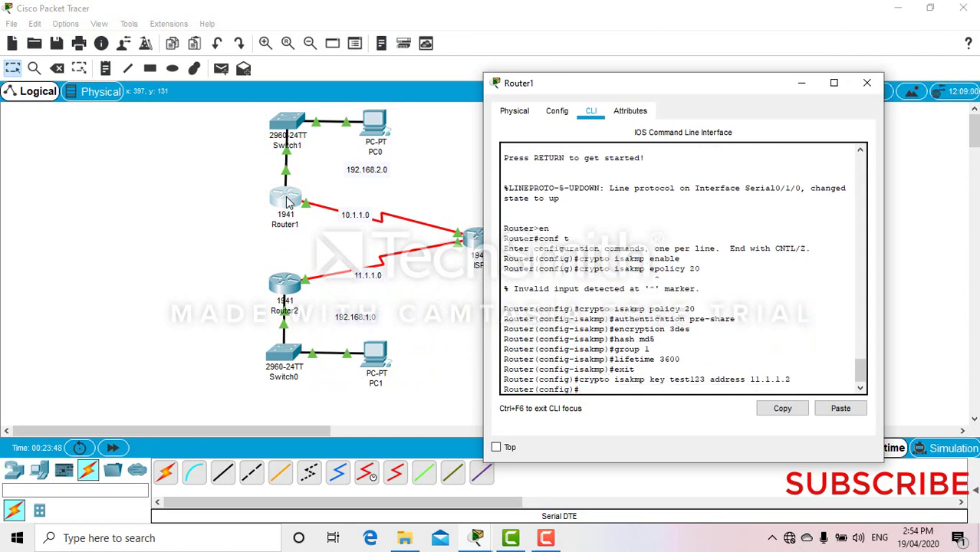
type("crypto ipsec transform")
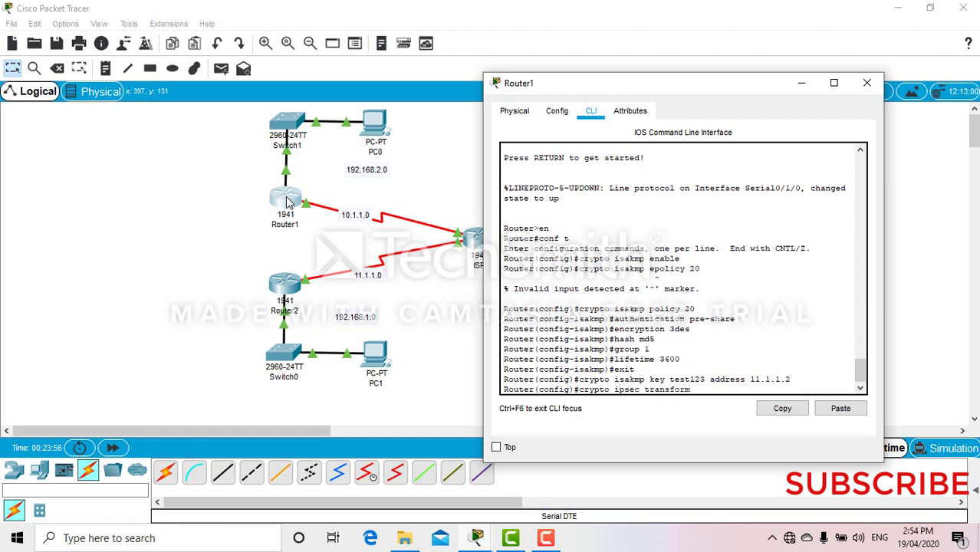
type("-set test esp-3des esp")
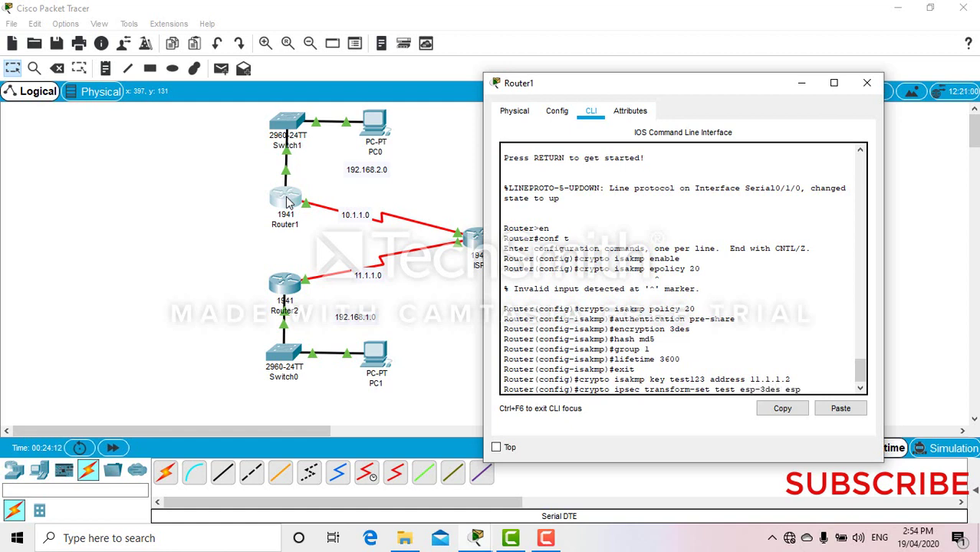
type("-md5-hmac")
key("Return")
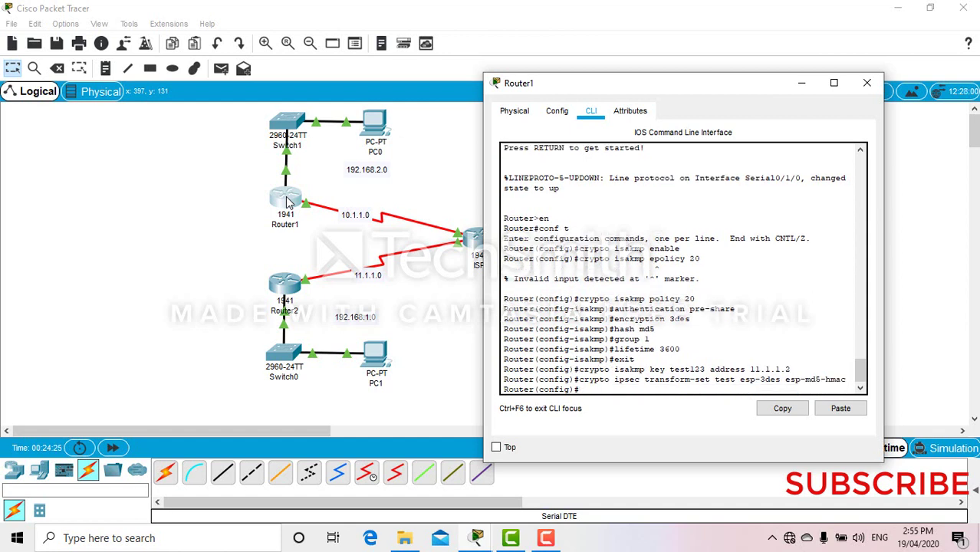
- Add access-list 100 permitting IP from 192.168.2.0 0.0.0.255 to 192.168.1.0 0.0.0.255, fixing typos
type("access-list 100 pe")
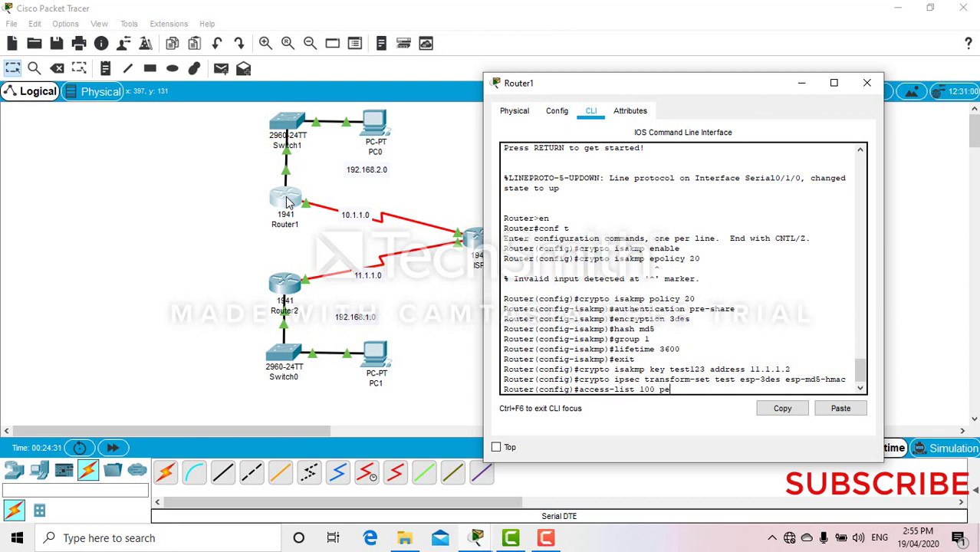
type("rmit ip 192.168.2.0 0.0.0.")
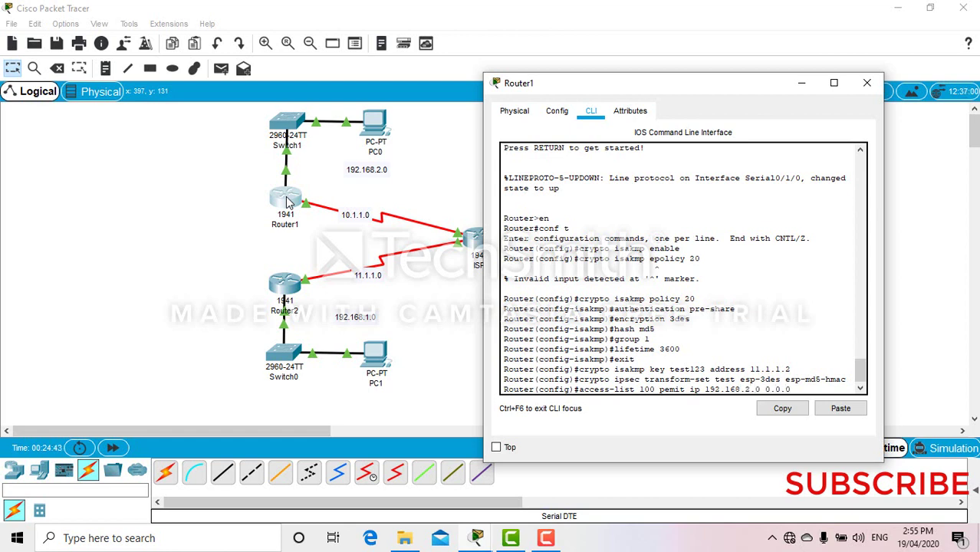
type("0")
key("BackSpace")
type("255 192.168.")
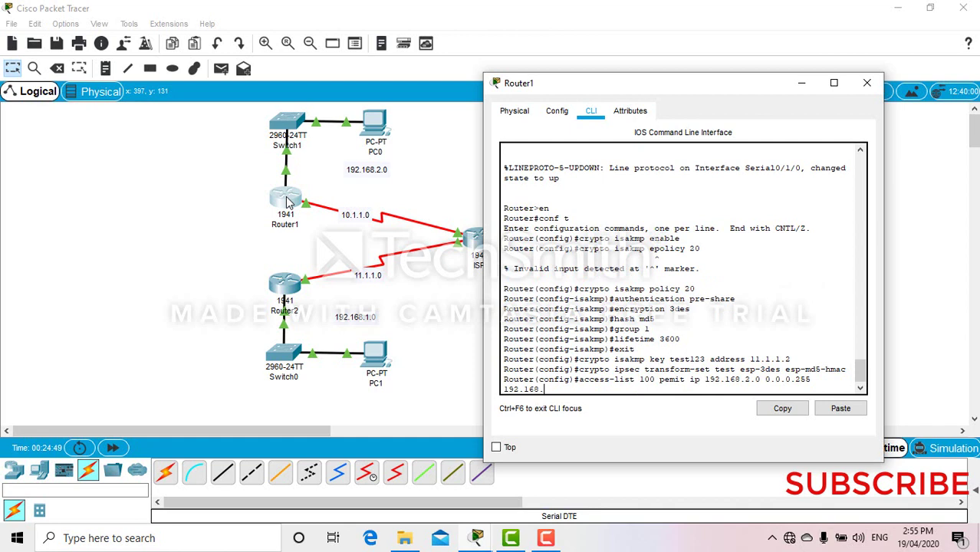
type("1.0 0.0.0.")
type("255")
key("Return")
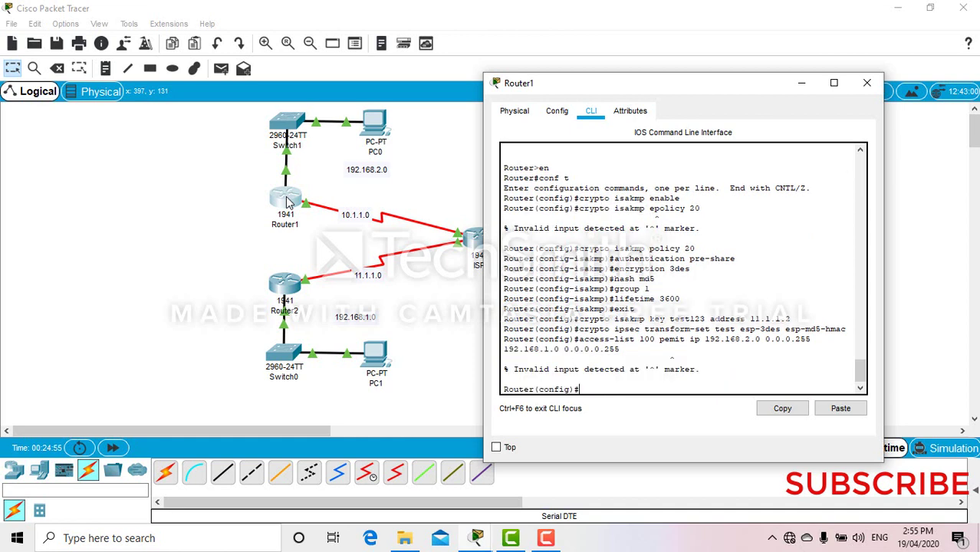
key("Up")
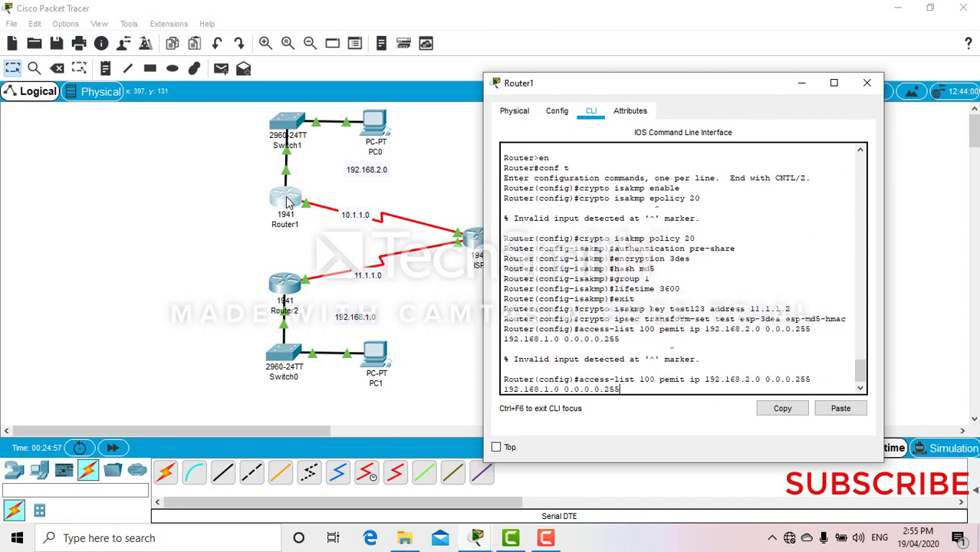
key("BackSpace")
key("BackSpace")
key("BackSpace")
type("255")
key("Return")
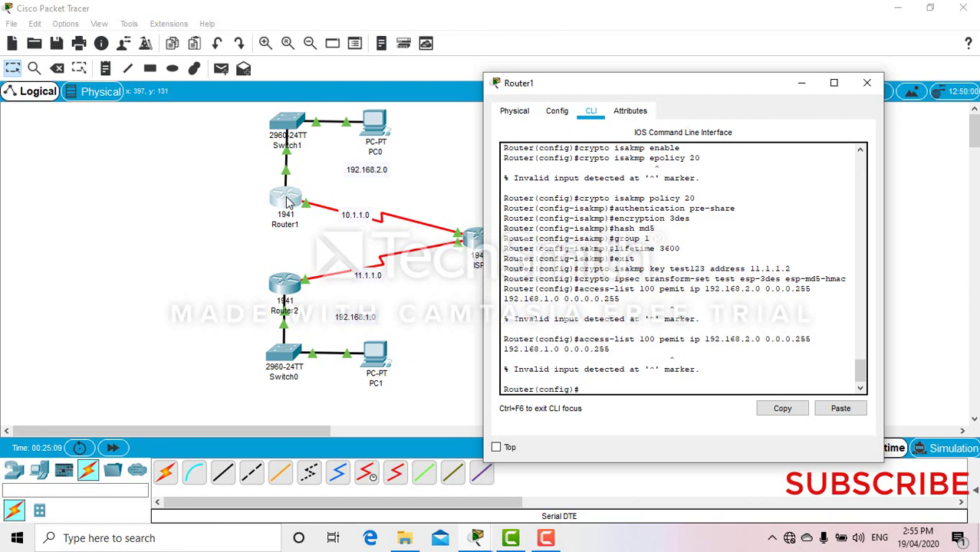
key("Up")
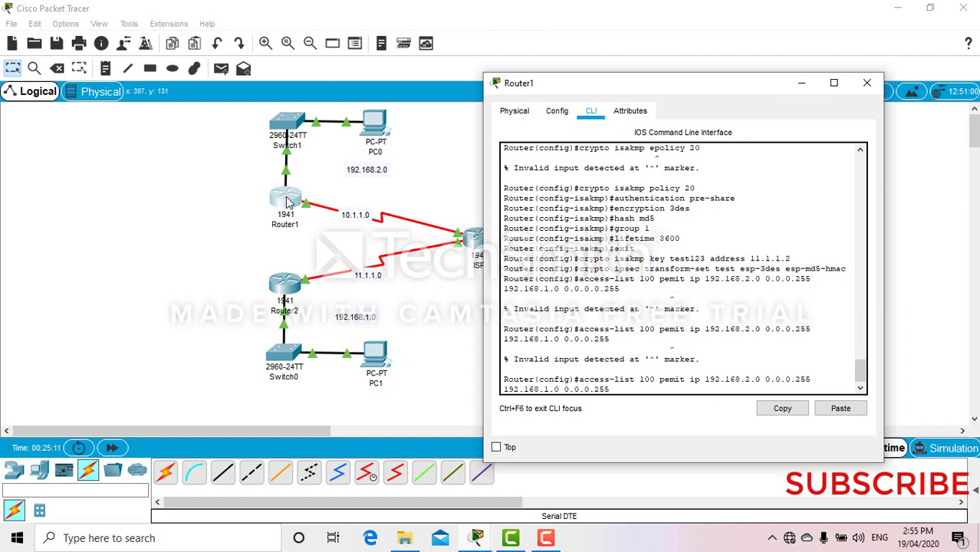
key("Left")
key("Left")
key("Left")
key("Left")
key("Left")
key("Left")
key("Left")
key("Left")
key("Left")
key("Left")
key("Left")
key("Left")
key("Left")
key("Left")
key("Left")
key("Left")
key("Left")
key("Left")
key("Left")
key("Left")
key("Left")
key("Left")
key("Left")
key("Left")
type("r")
key("Return")
key("Return")
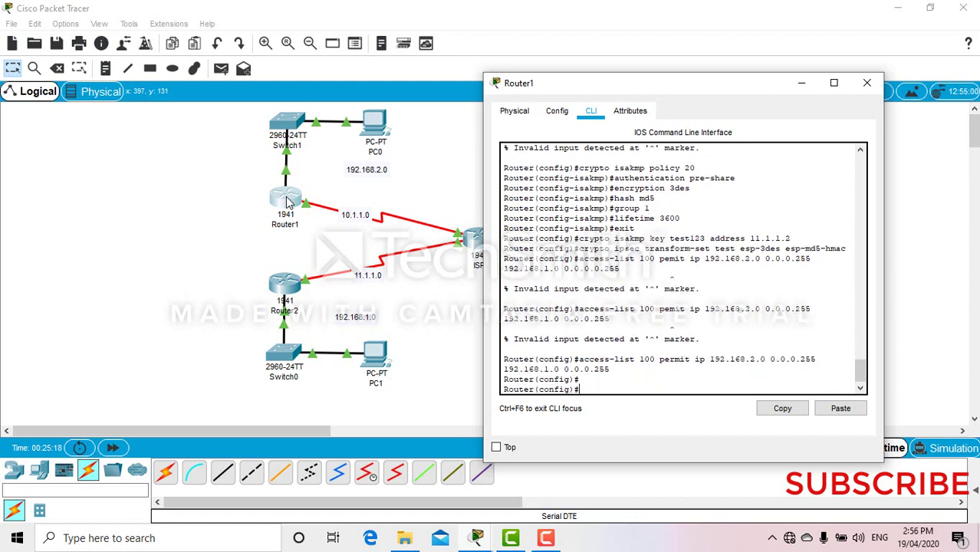
type("crypto")
- Create crypto map mymap 20 ipsec-isakmp with description 'VPN connection to remote office'
type("map mymap 20 ips")
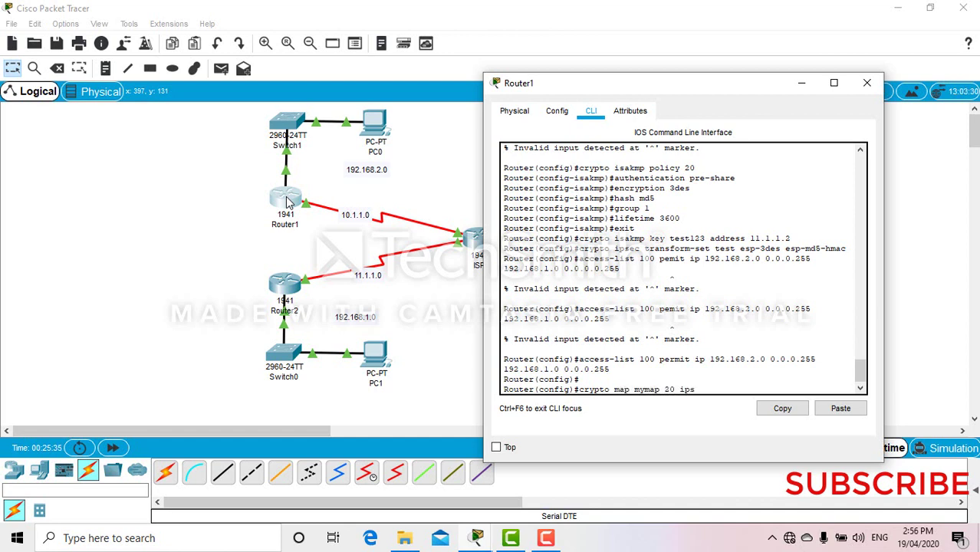
type("ec-isakmp")
key("Return")
type("de")
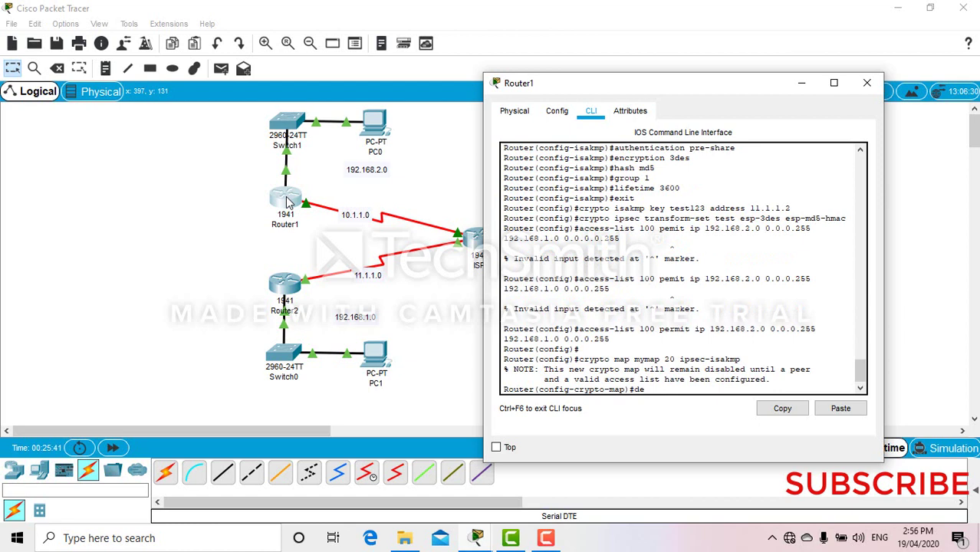
type("scription VPN")
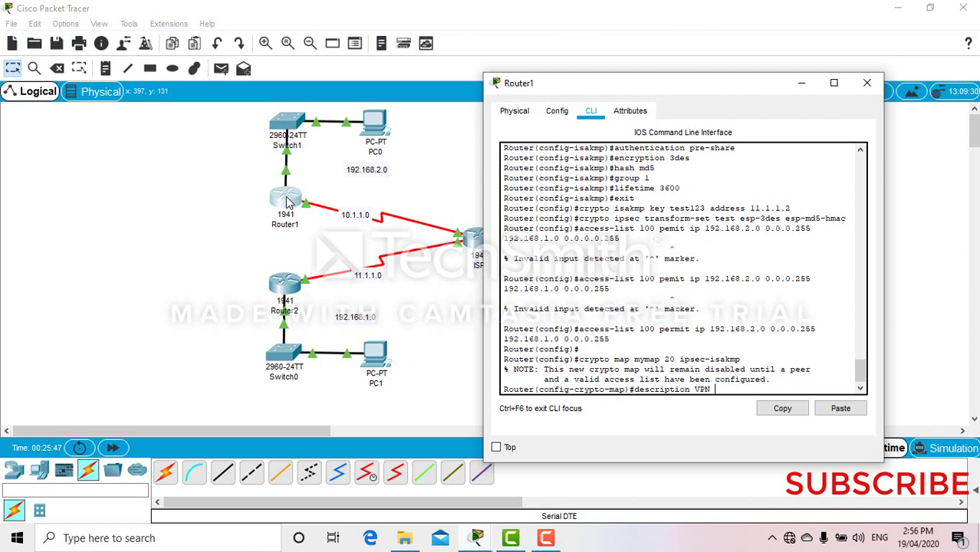
type(" connection to remote office")
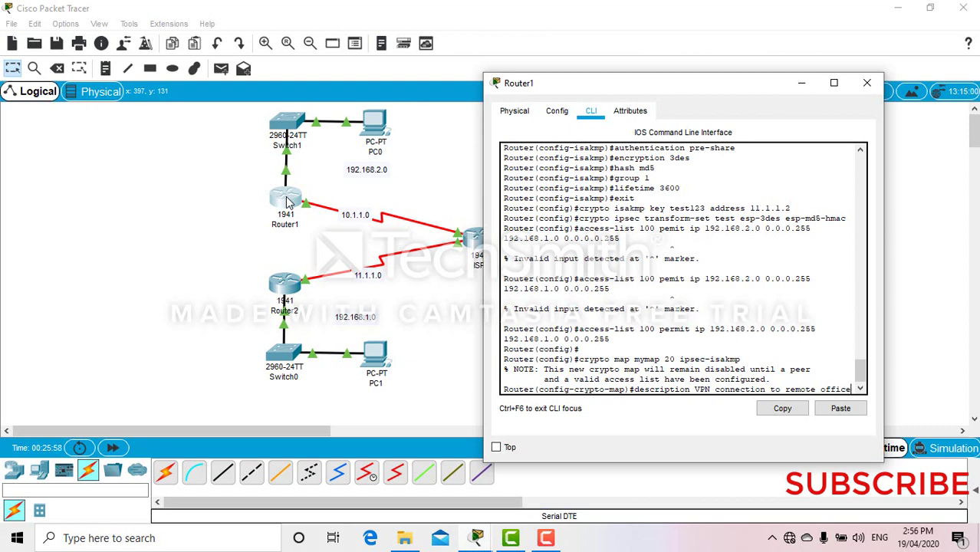
key("Return")
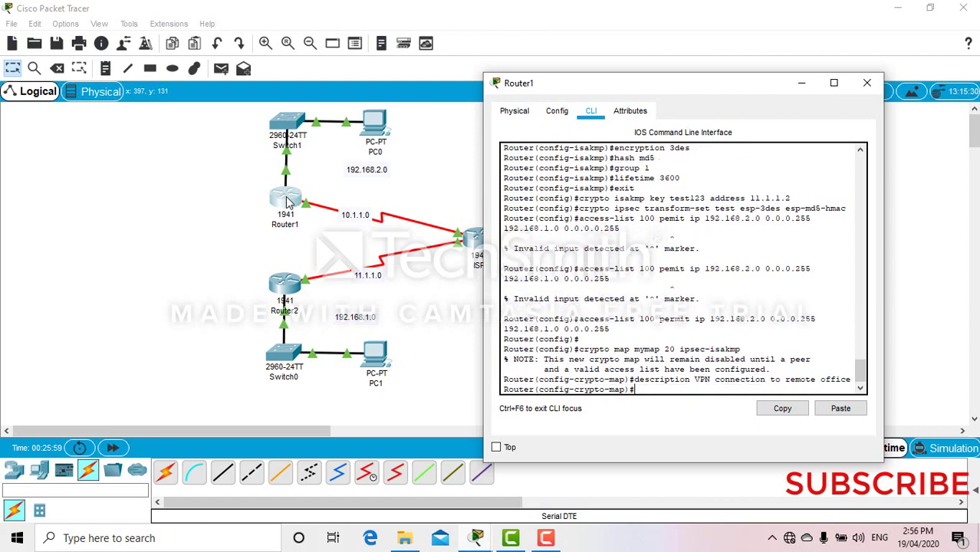
- Set the map's peer to 11.1.1.2, transform set test and match address 100
type("set peer 11.1.1.1")
key("BackSpace")
type("2")
key("Return")
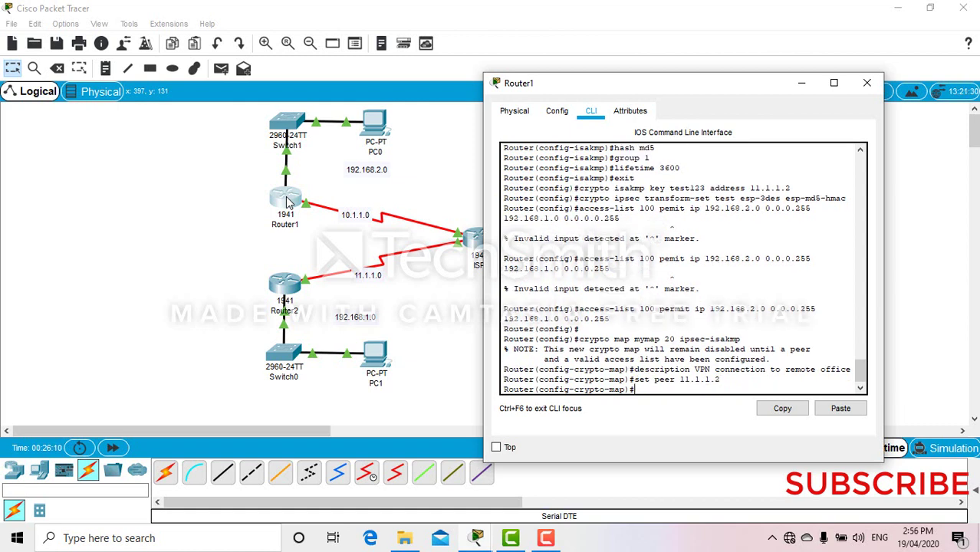
type("set transform-set")
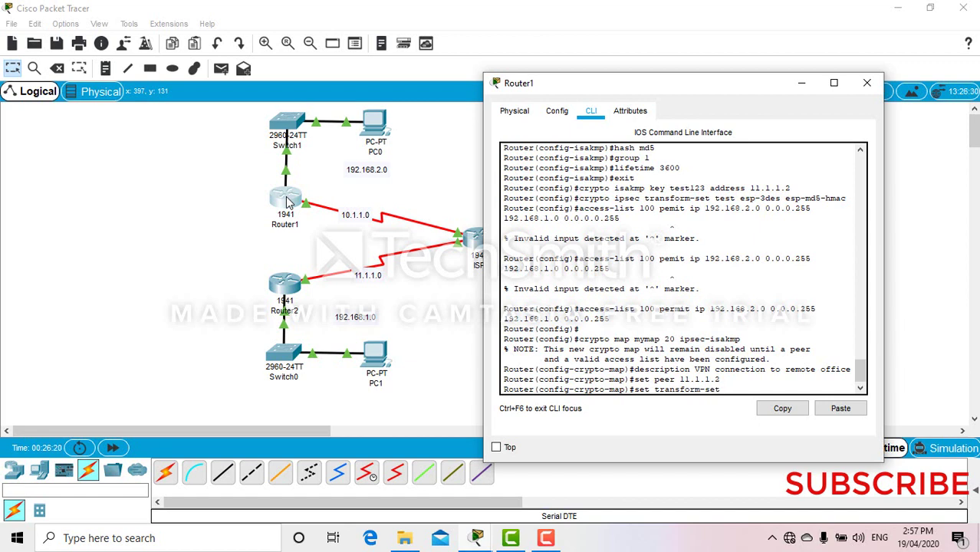
type(" test")
key("Return")
type("mat")
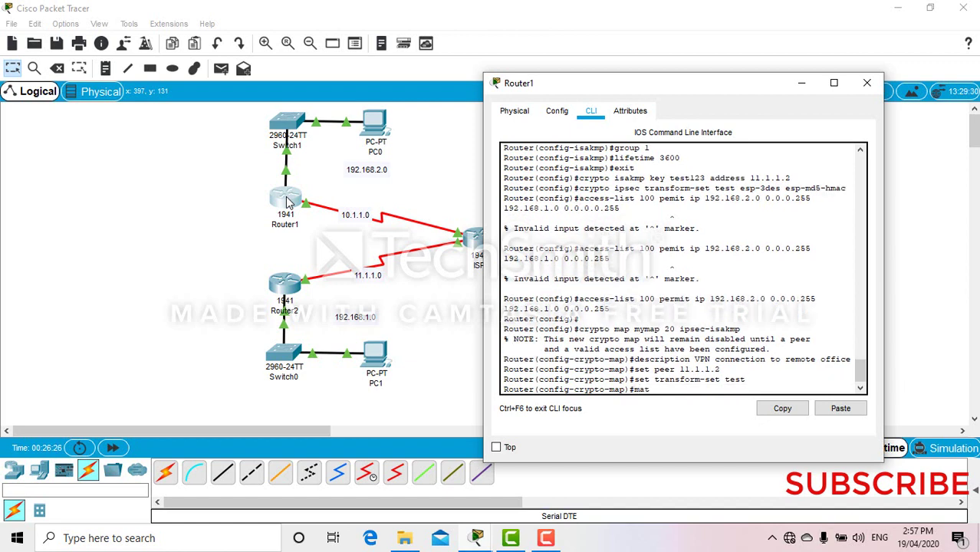
type("ch address 100")
key("Return")
type("exit")
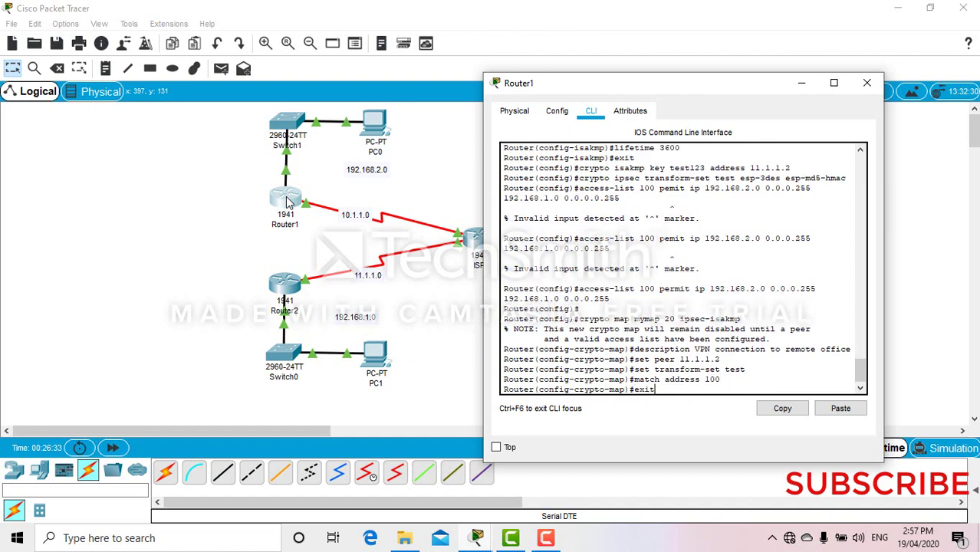
key("Return")
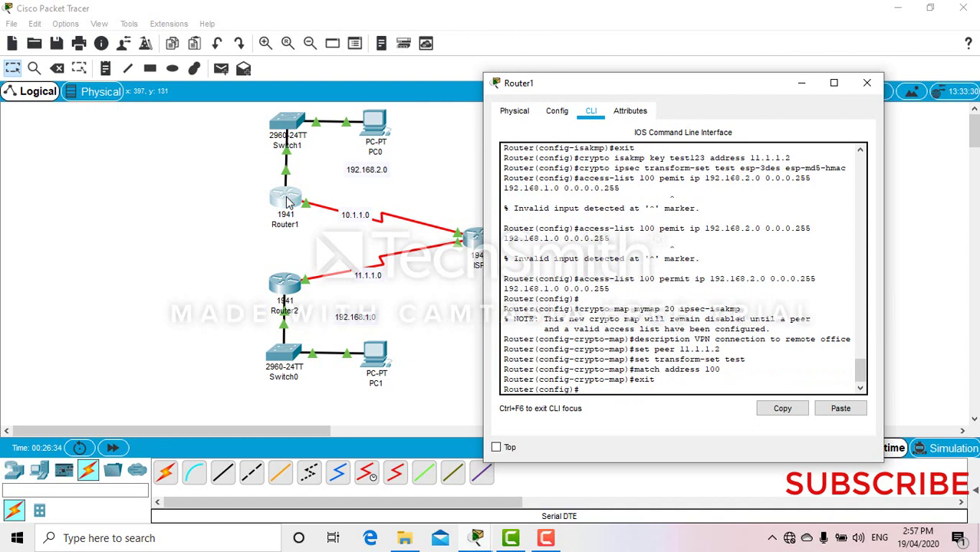
- Apply crypto map mymap to Router1's serial interface s0/1/0
type("int")
left_click(335, 151)
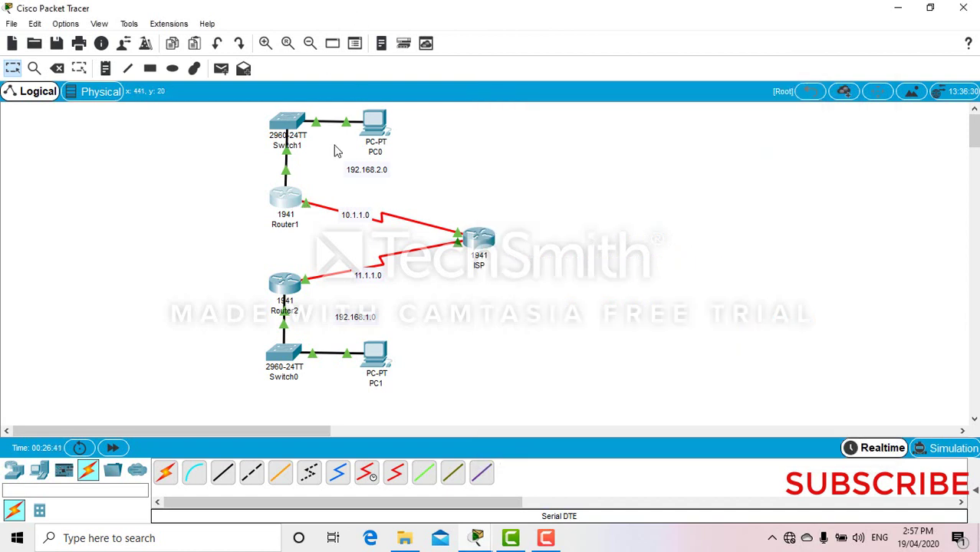
left_click(290, 204)
type("s")
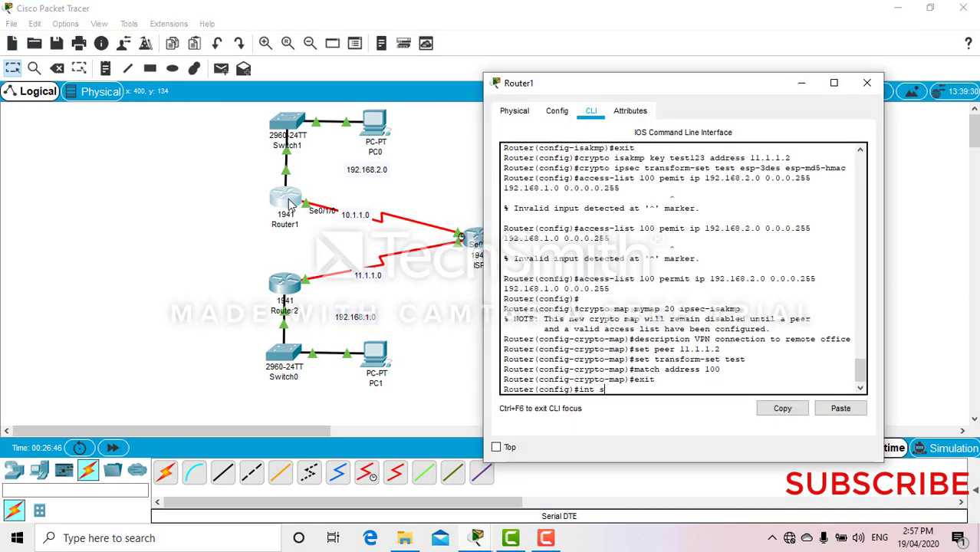
type("0/1/")
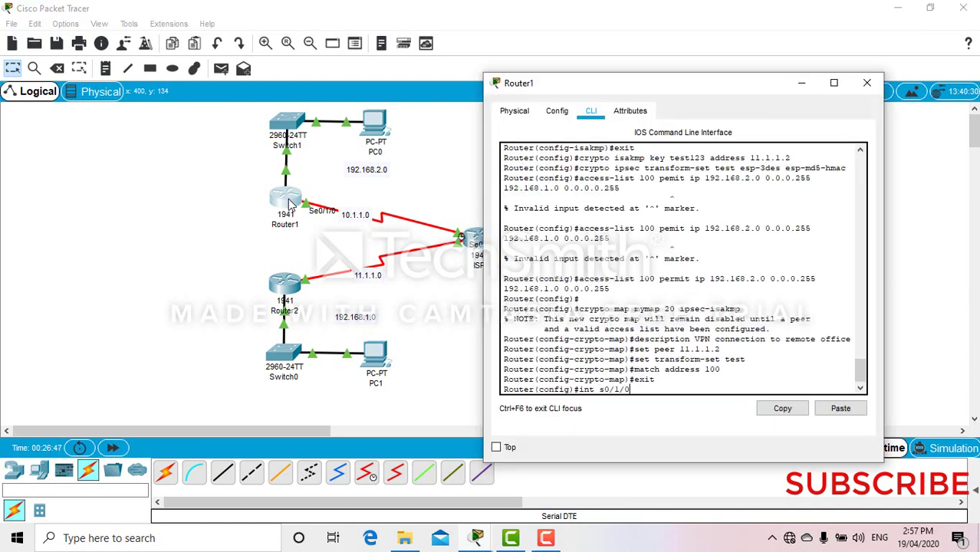
type("0")
key("Return")
type("crypto")
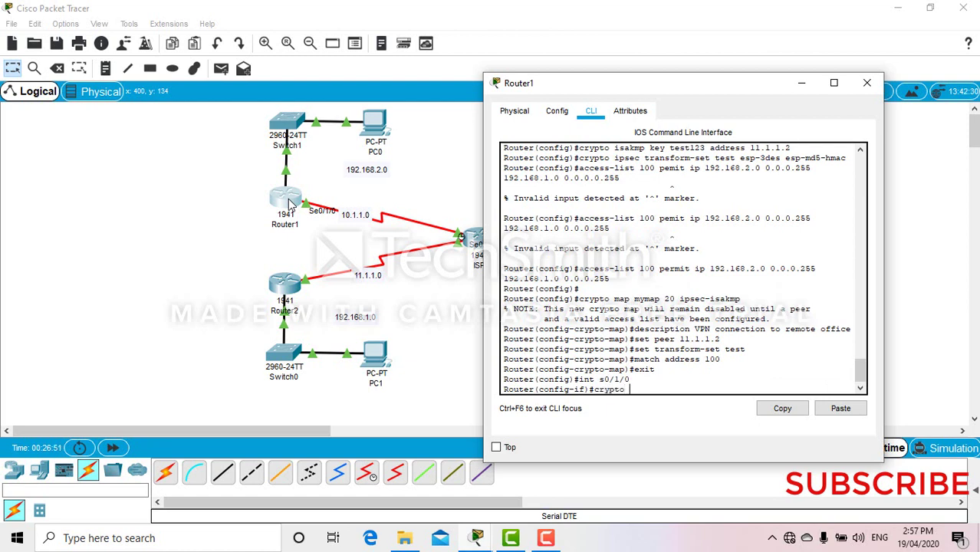
type(" map mymap")
key("Return")
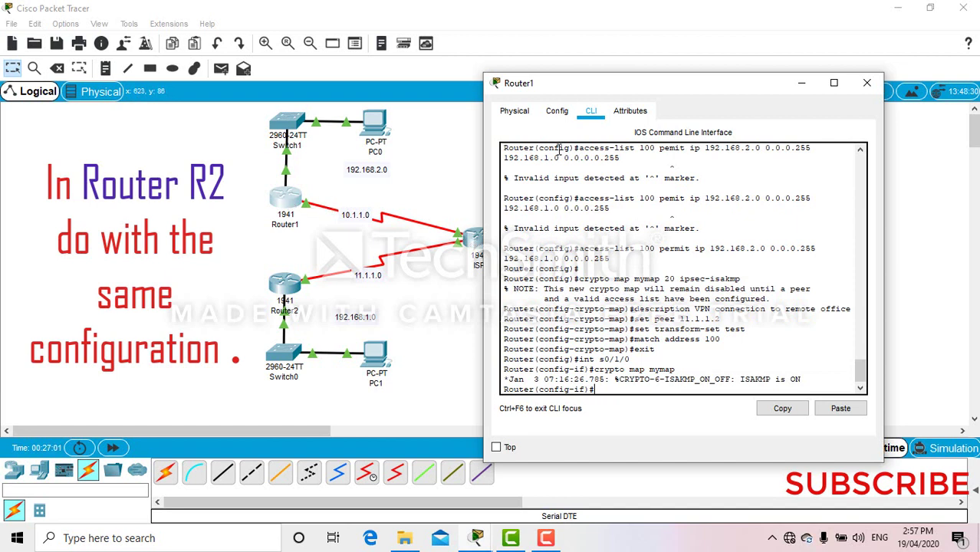
- Close Router1's device window and select Router2 on the topology
left_click(867, 84)
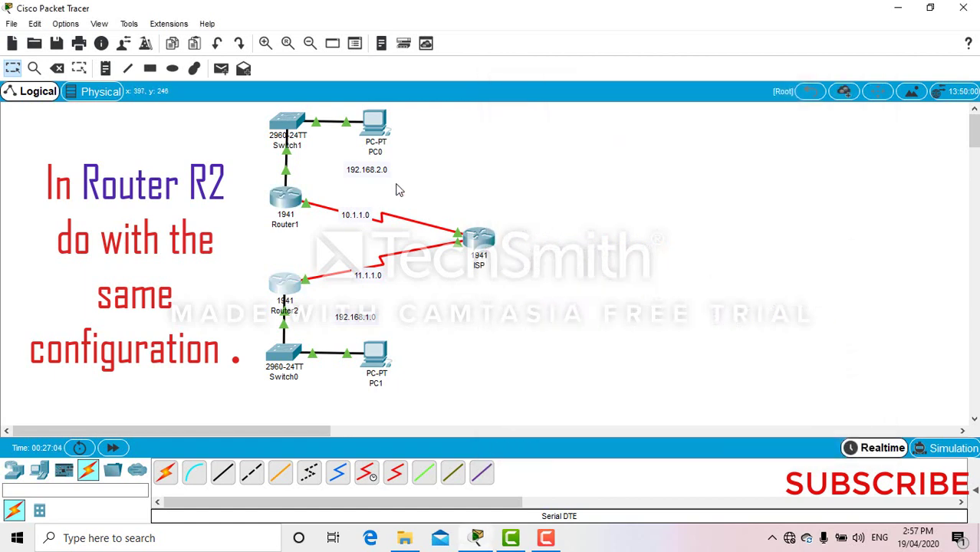
left_click(286, 285)
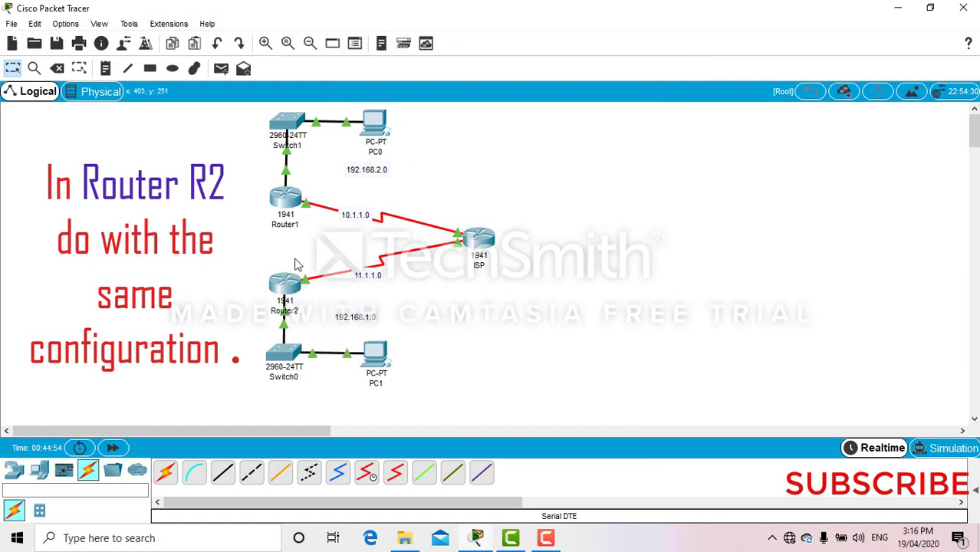
- Reopen Router1's console and highlight the peer 11.1.1.2 key line and access-list 100 networks
left_click(286, 201)
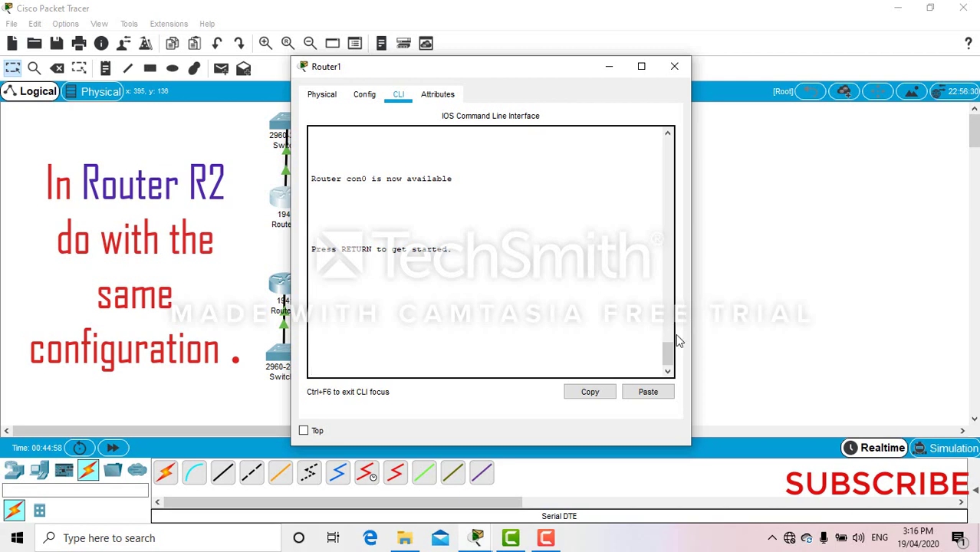
key("ctrl+v")
left_click_drag(668, 359, 678, 313)
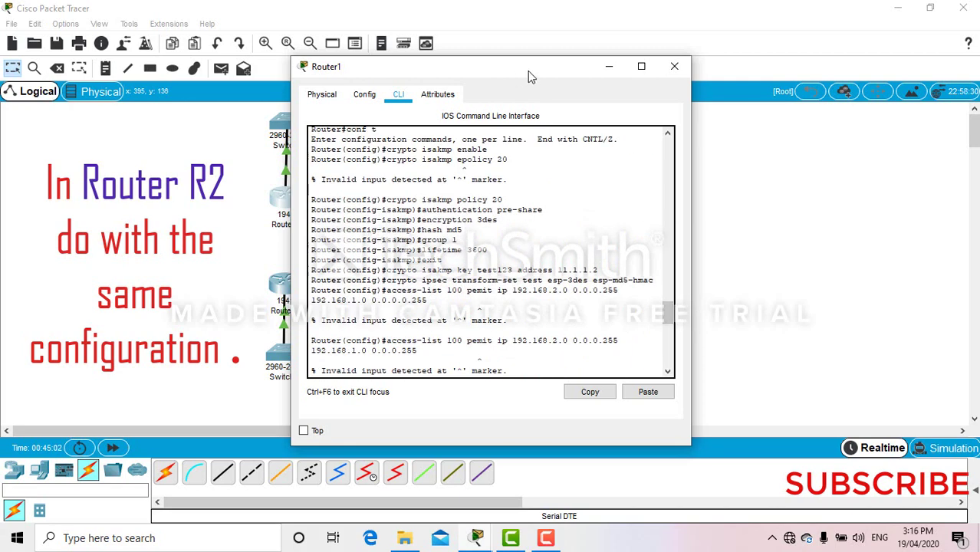
left_click_drag(527, 71, 666, 88)
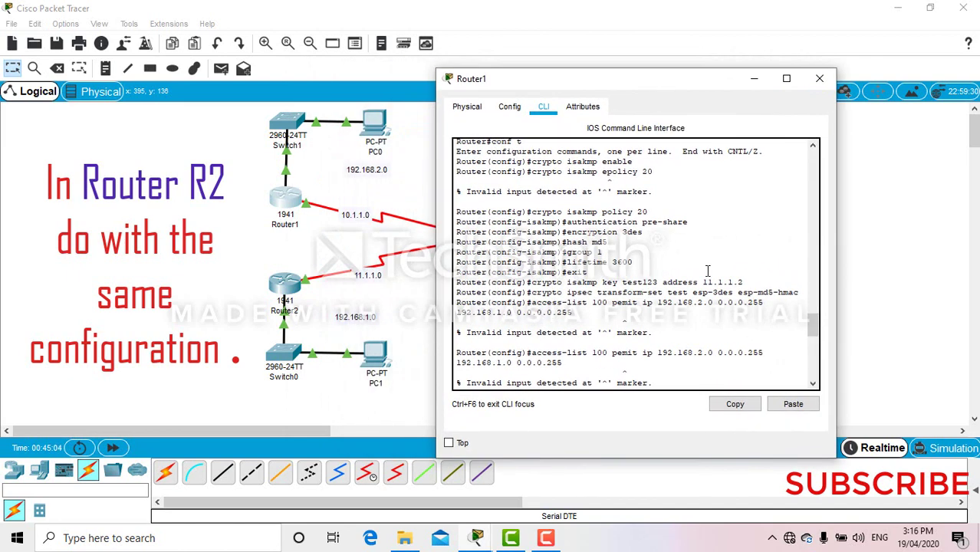
left_click_drag(744, 282, 703, 280)
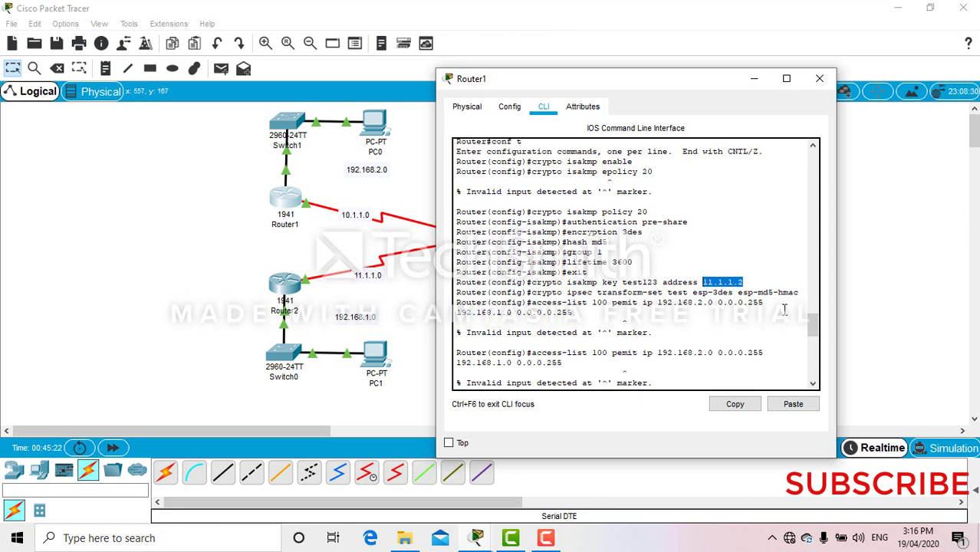
left_click_drag(812, 327, 813, 331)
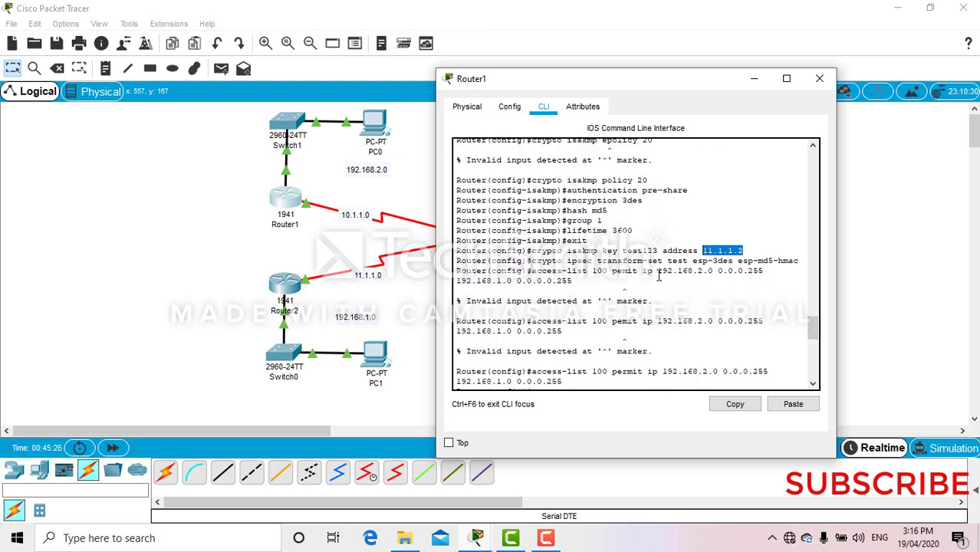
mouse_move(657, 271)
left_mouse_down()
mouse_move(673, 289)
mouse_move(657, 280)
left_mouse_up()
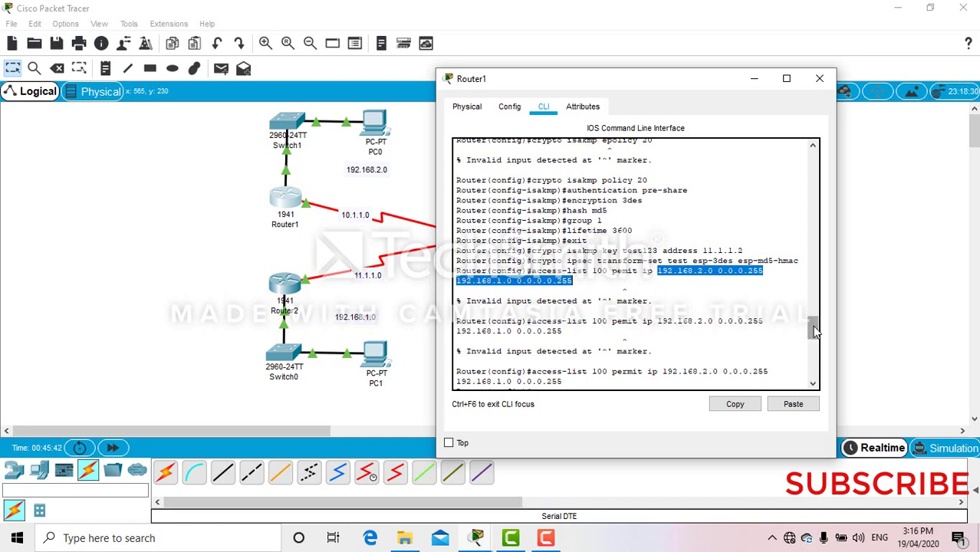
left_click_drag(815, 332, 815, 346)
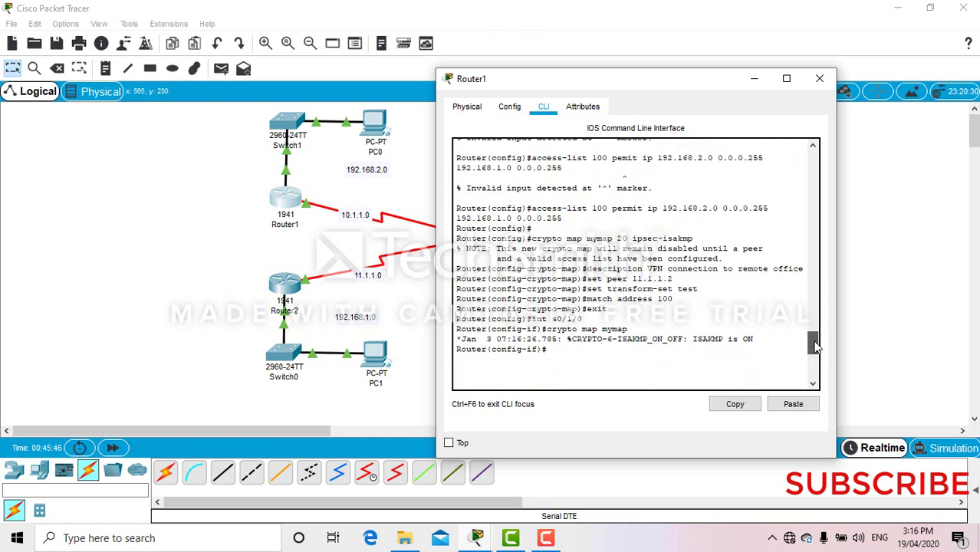
- Close Router1's window and bring up PC0's command prompt
left_click(821, 77)
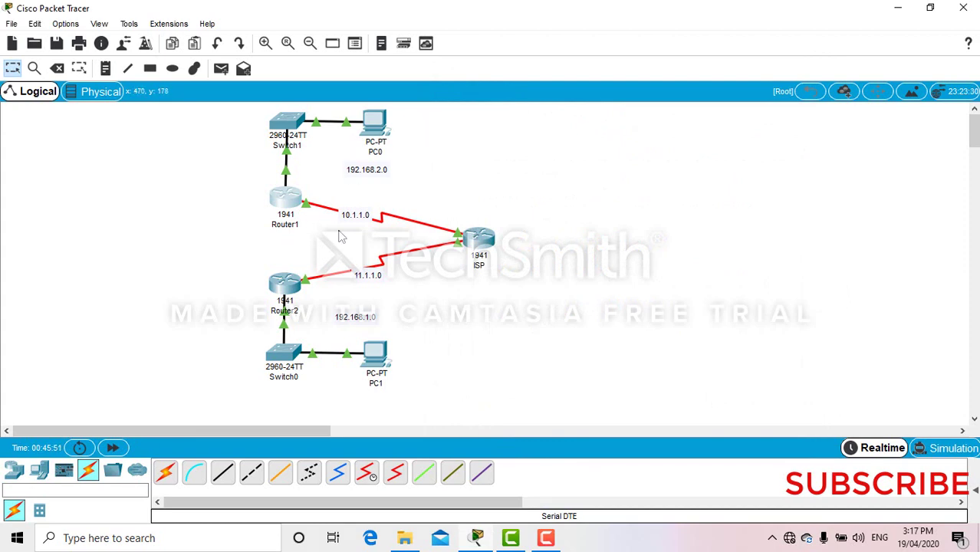
left_click(367, 134)
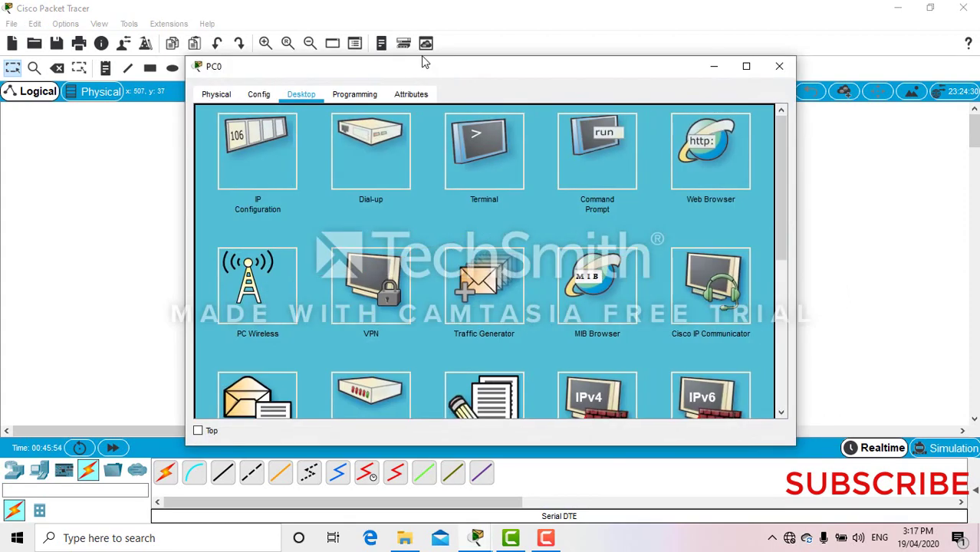
left_click_drag(424, 61, 823, 119)
left_click(843, 168)
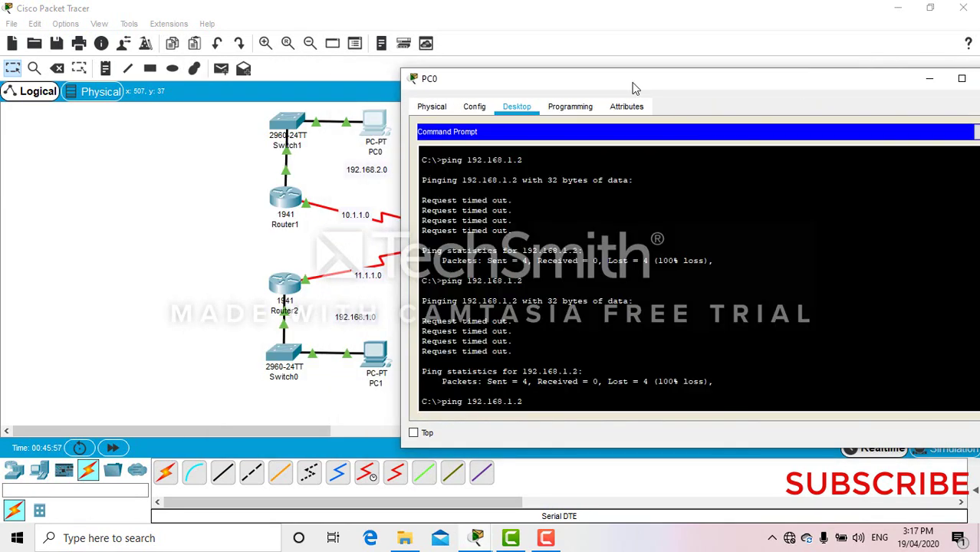
left_click_drag(636, 82, 578, 55)
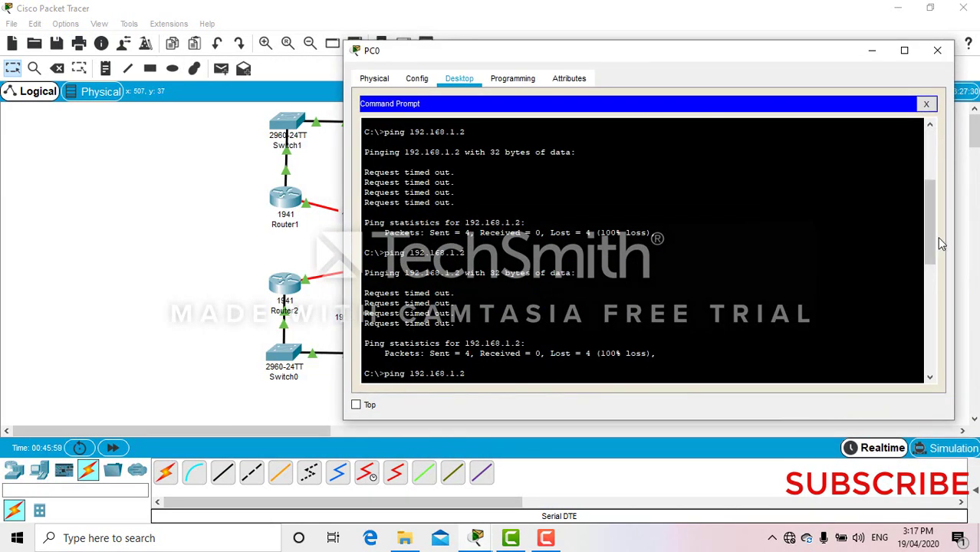
left_click_drag(931, 240, 930, 376)
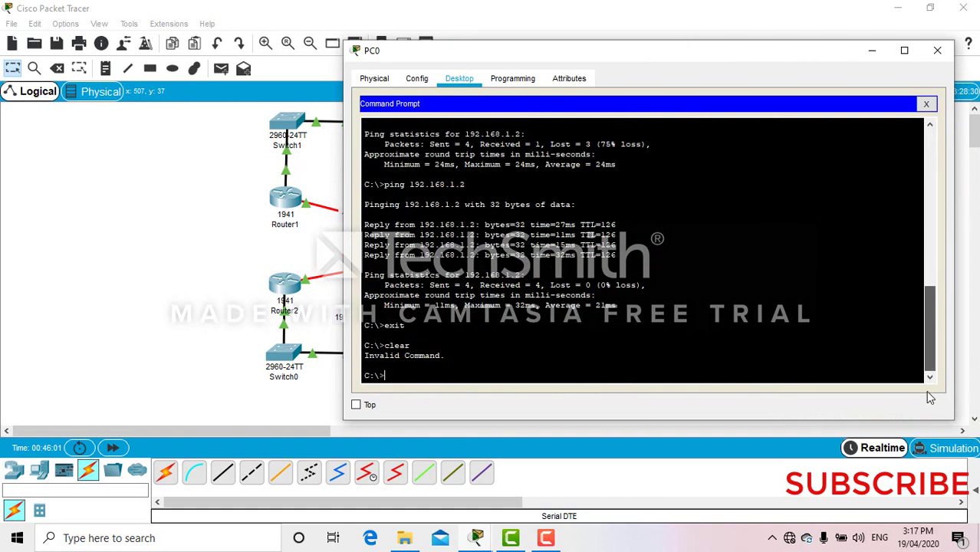
- Ping 192.168.1.2 from PC0 with 0% loss, then close PC0
key("Up")
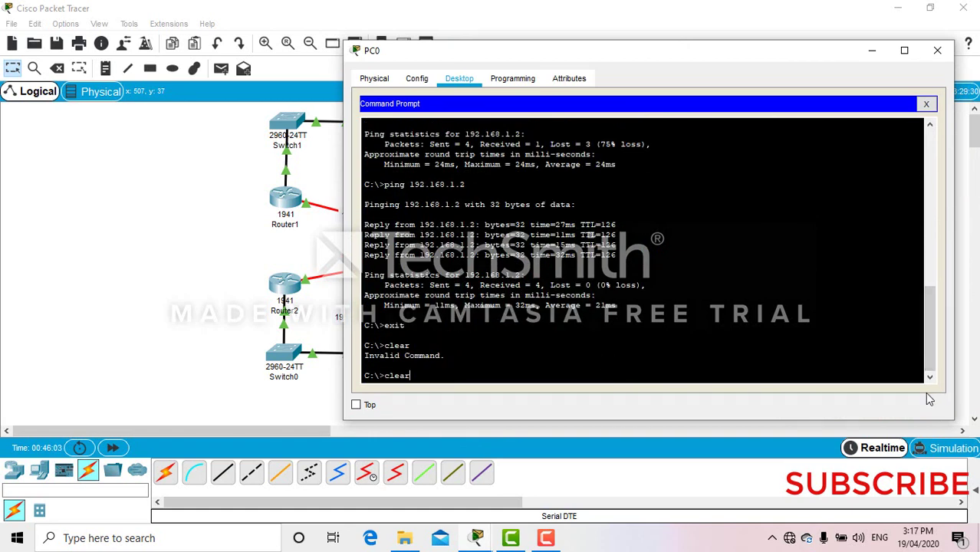
key("BackSpace")
key("BackSpace")
key("BackSpace")
key("BackSpace")
type("ping 192.168.")
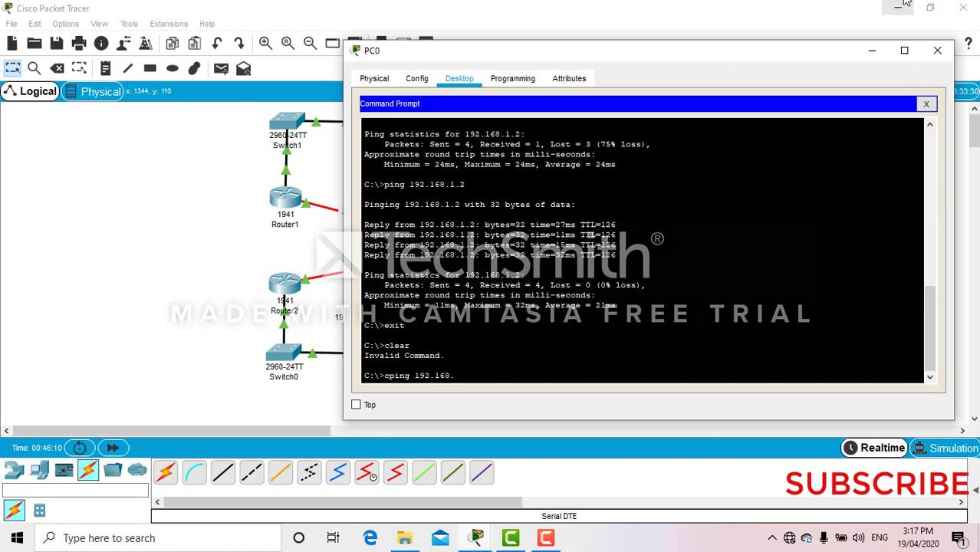
left_click_drag(590, 57, 685, 80)
type("1.2")
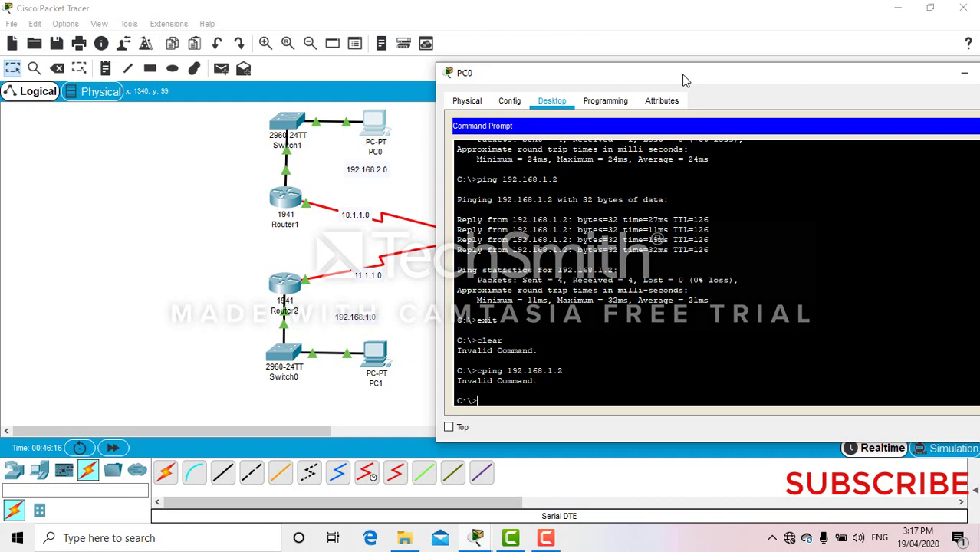
key("Up")
key("BackSpace")
key("Return")
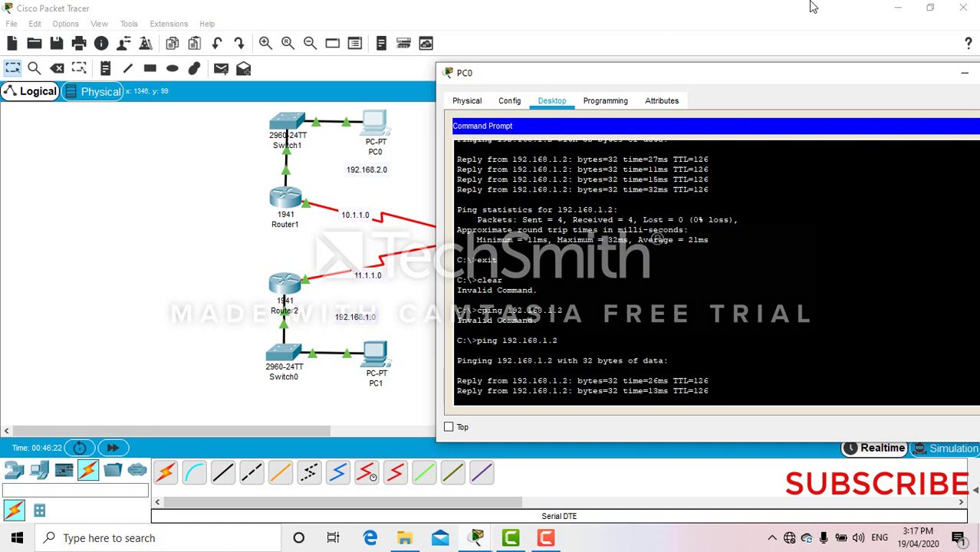
left_click_drag(771, 77, 691, 87)
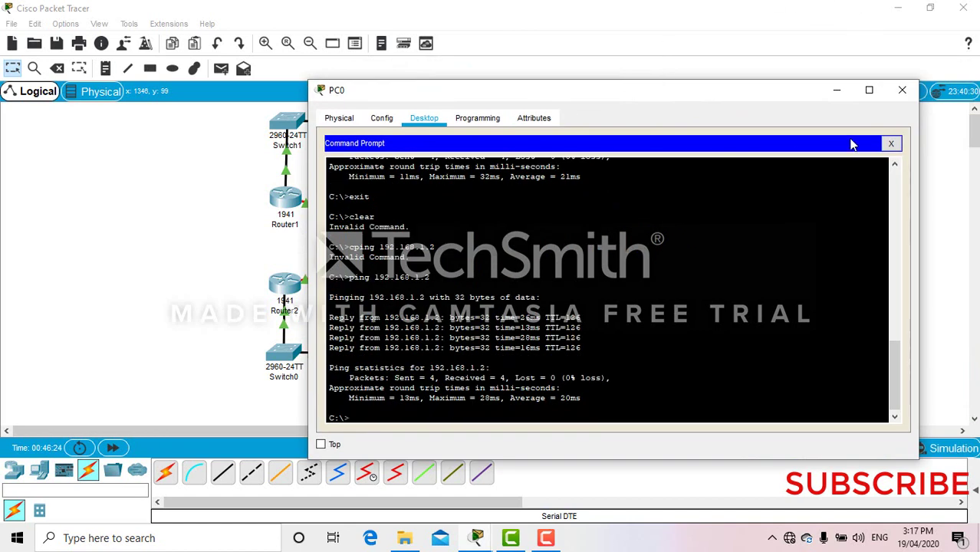
left_click(901, 92)
- Rerun ping 192.168.2.2 from PC1's command prompt, getting replies, then close PC1
left_click(377, 366)
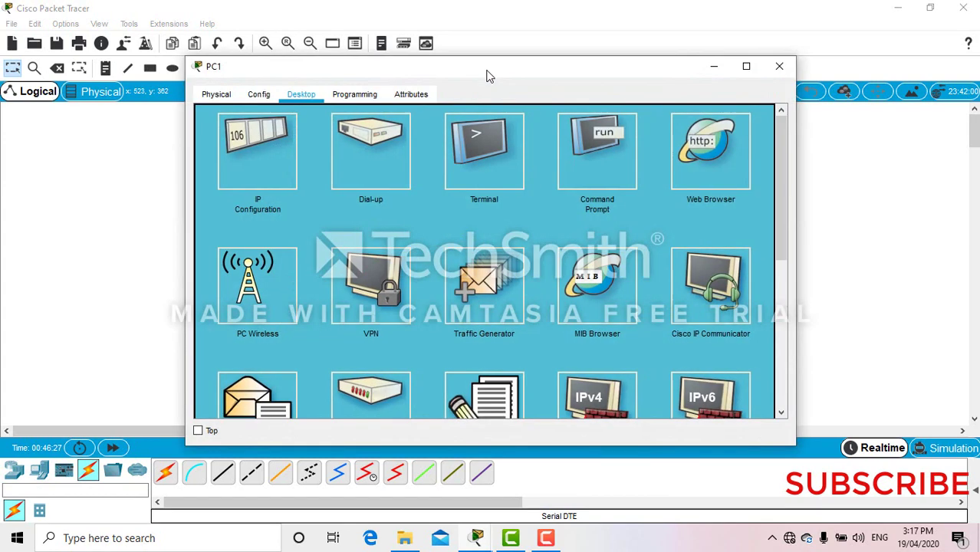
left_click_drag(489, 77, 704, 138)
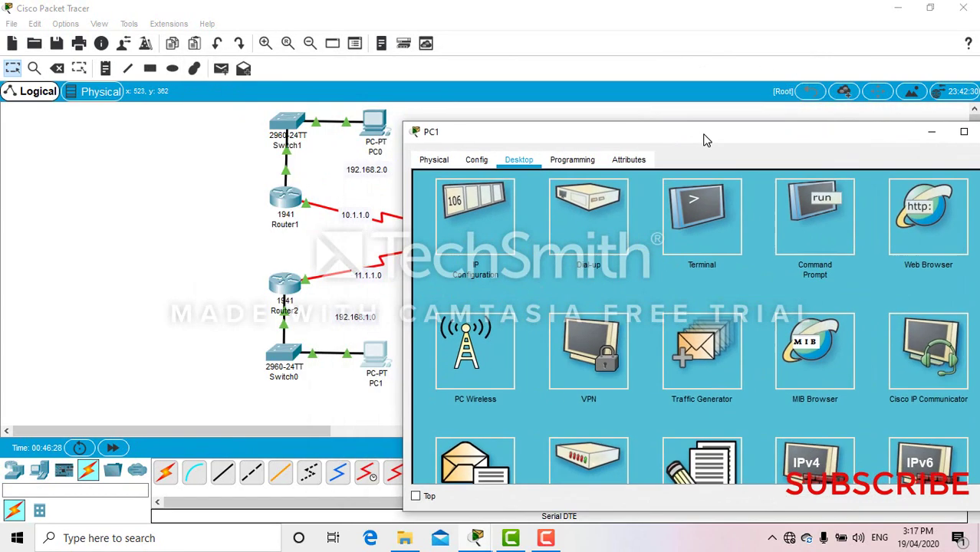
left_click(818, 208)
key("Up")
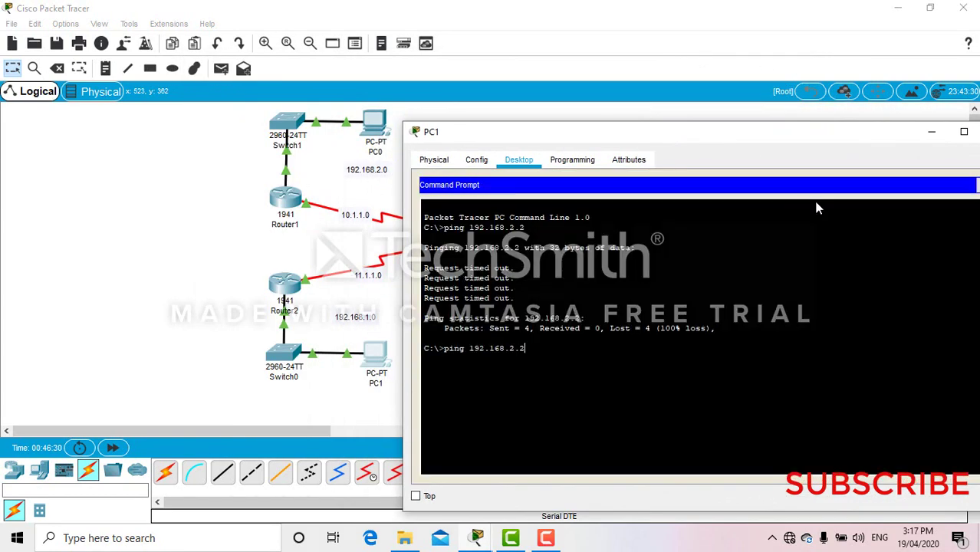
key("Return")
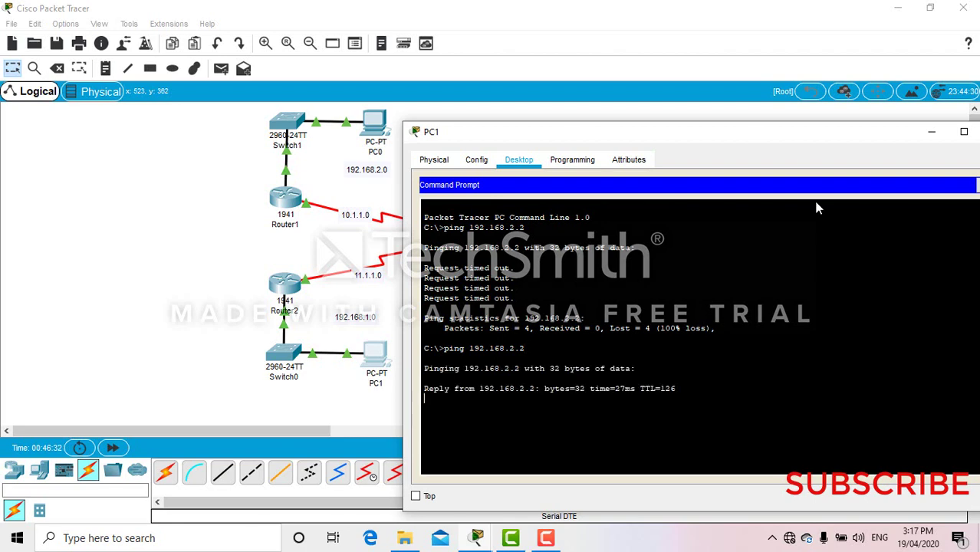
left_click_drag(759, 135, 675, 130)
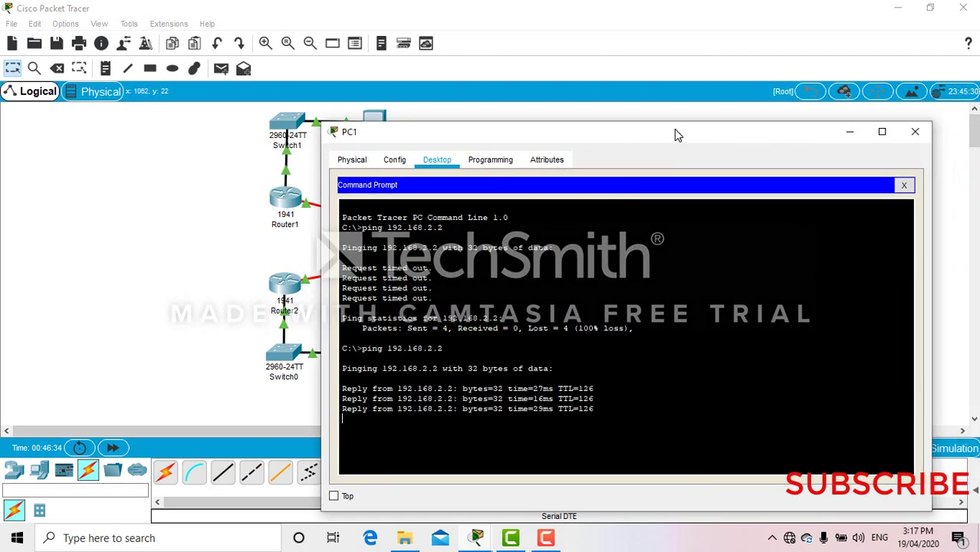
left_click(913, 132)
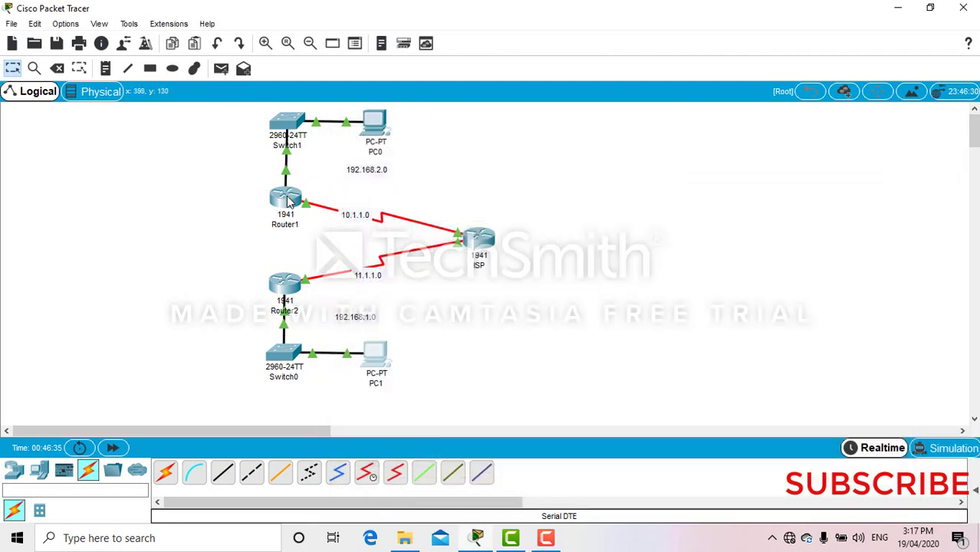
- Open Router1's console and try sh crypto isakmp sa from configuration mode
left_click(286, 200)
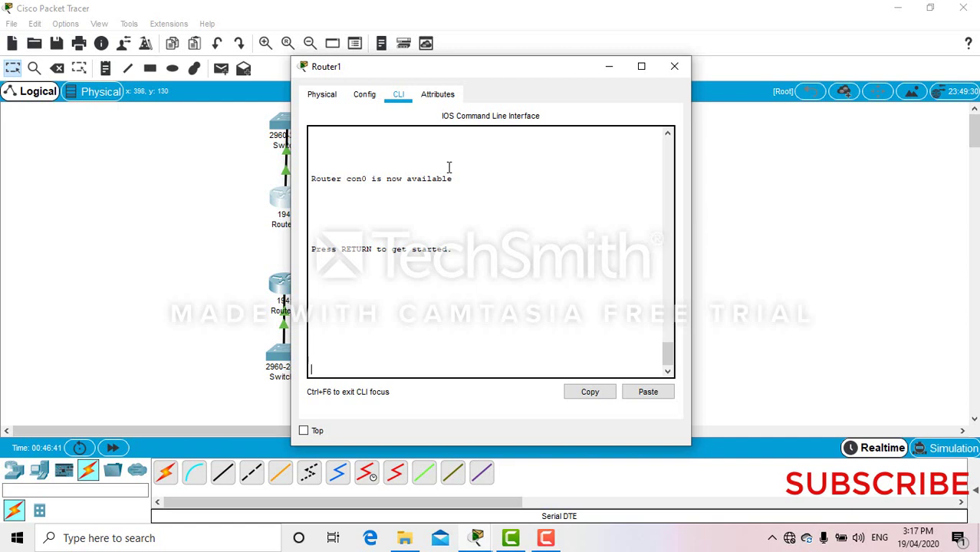
key("Return")
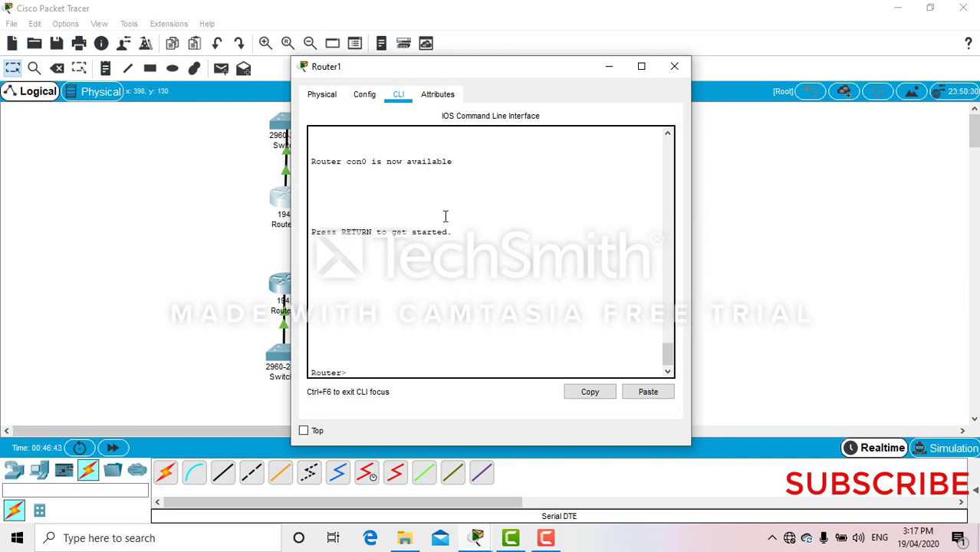
type("en")
key("Return")
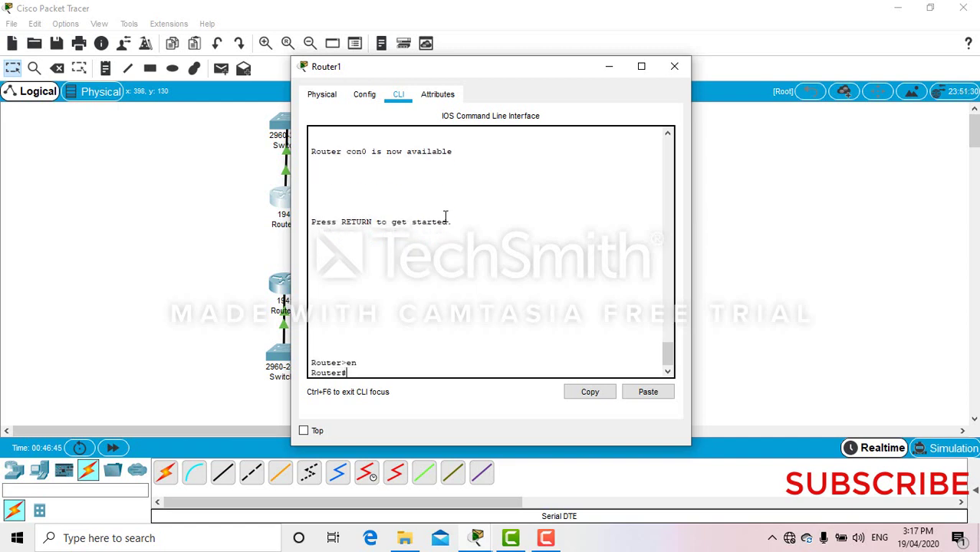
type("conf t")
key("Return")
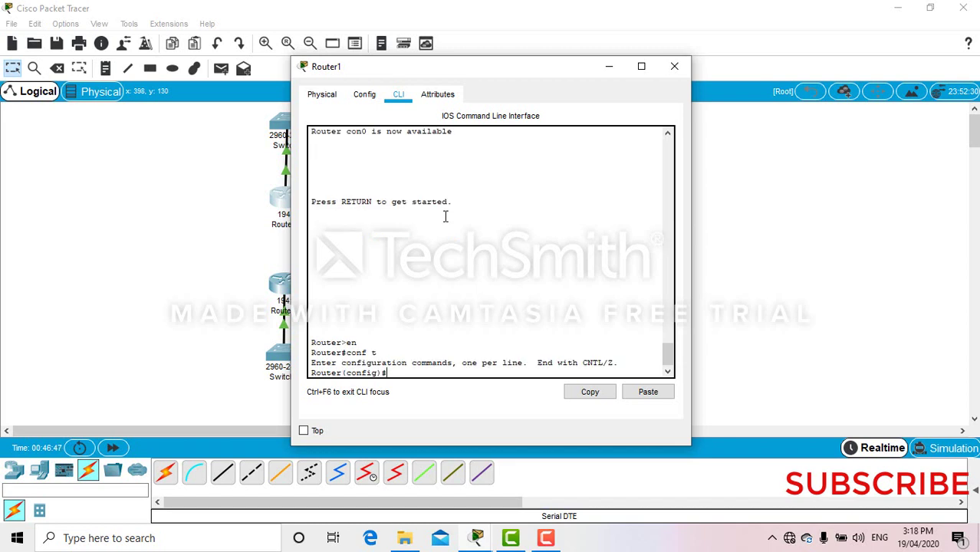
type("sh crypto isakmp sa")
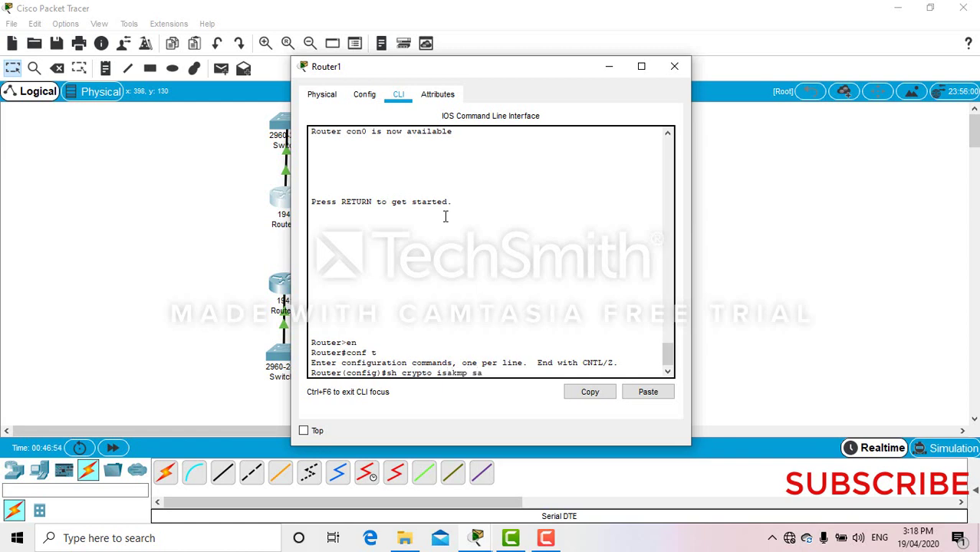
key("Return")
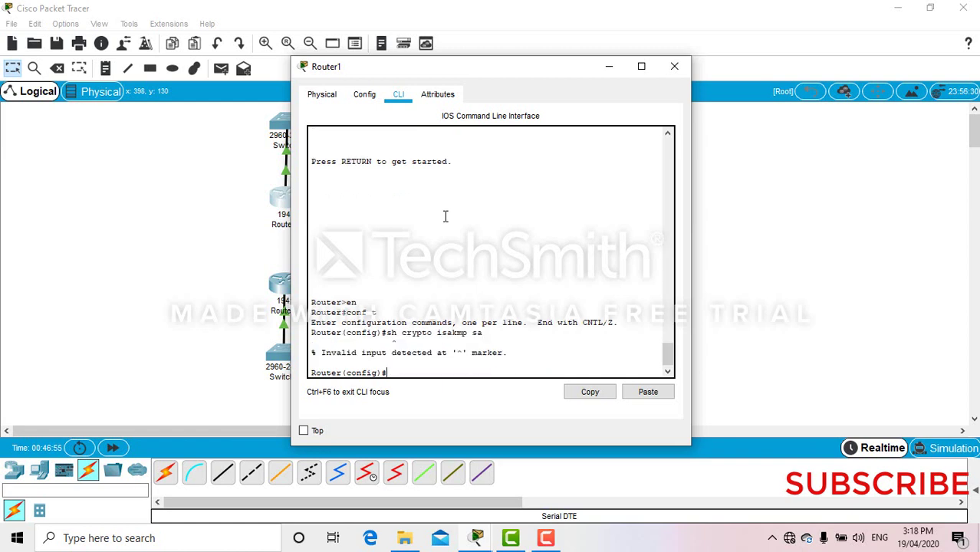
type("exit")
key("Return")
- Run show crypto ipsec sa and show crypto isakmp sa, showing an ACTIVE QM_IDLE SA 10.1.1.1–11.1.1.2
key("Return")
type("en")
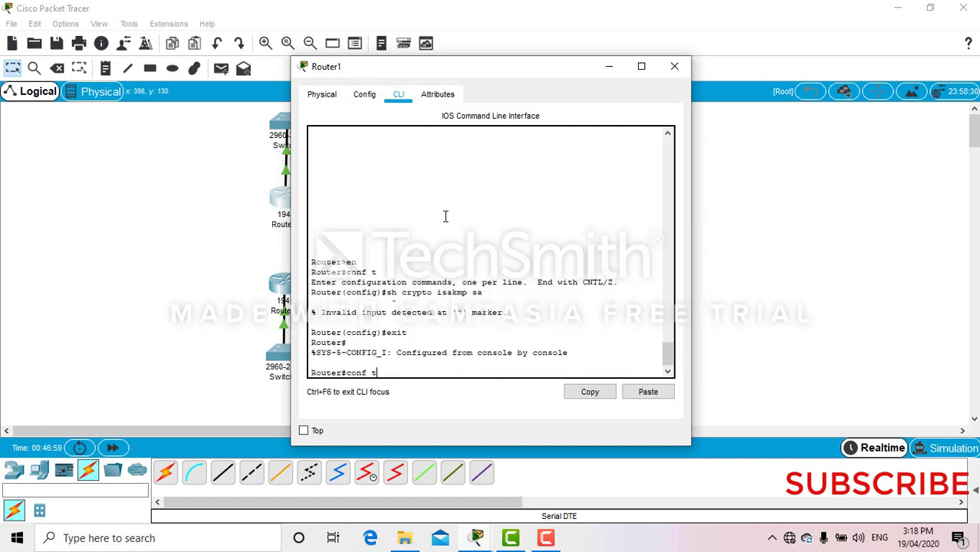
key("BackSpace")
type("sh crypto ipsec sa")
key("Return")
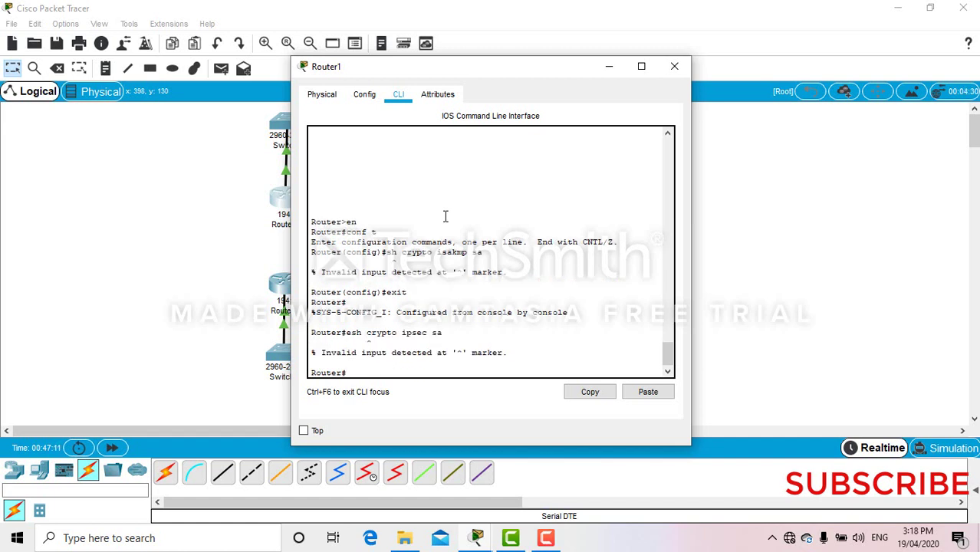
type("exit")
key("Return")
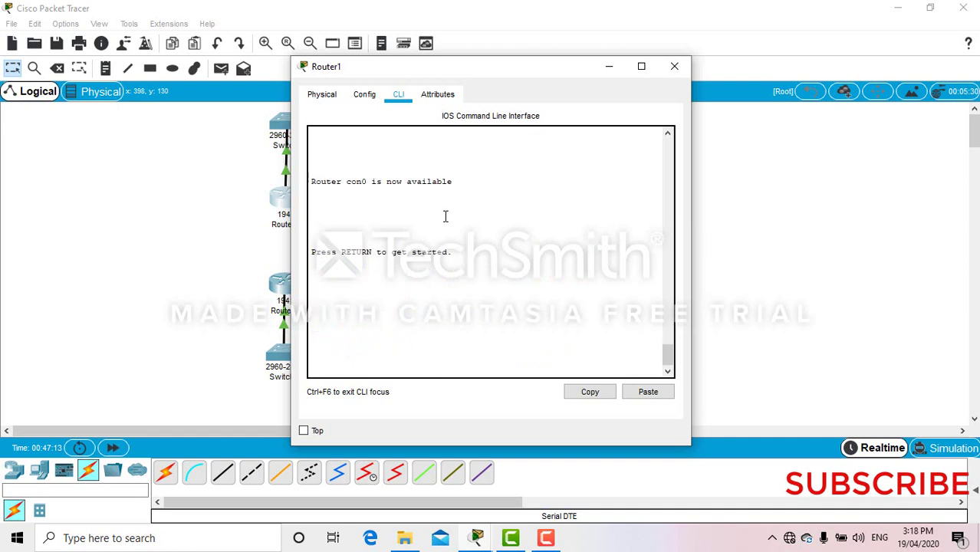
key("Return")
type("sh")
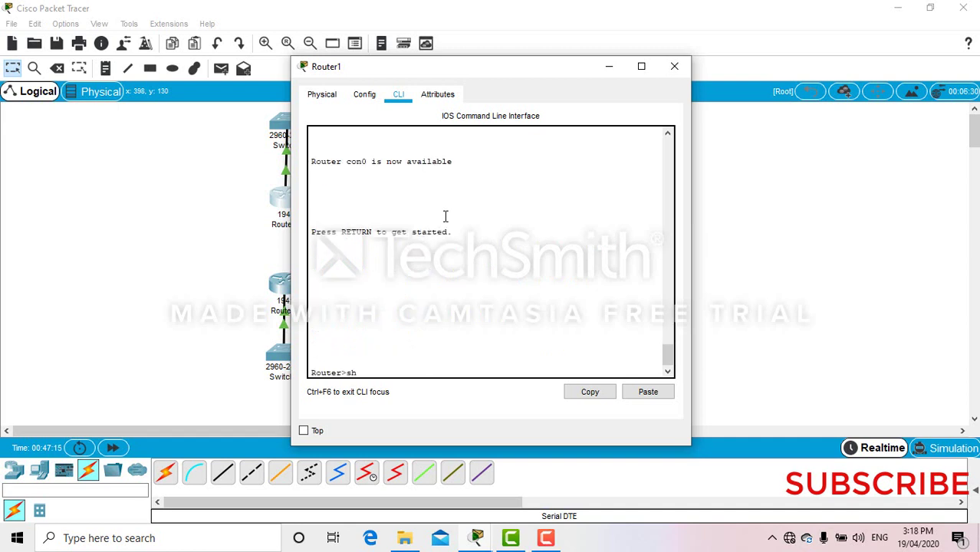
type(" crypto isakmp sa")
key("Return")
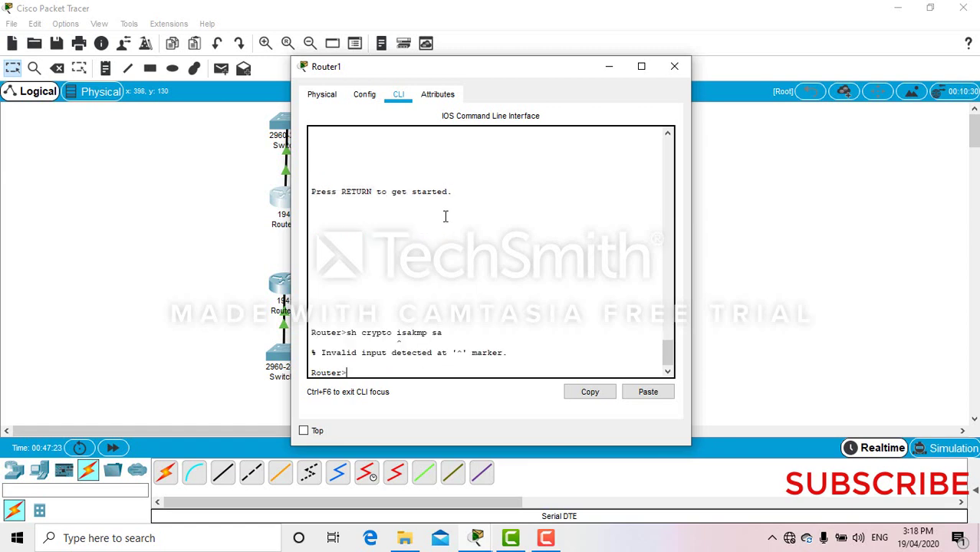
type("en")
key("Return")
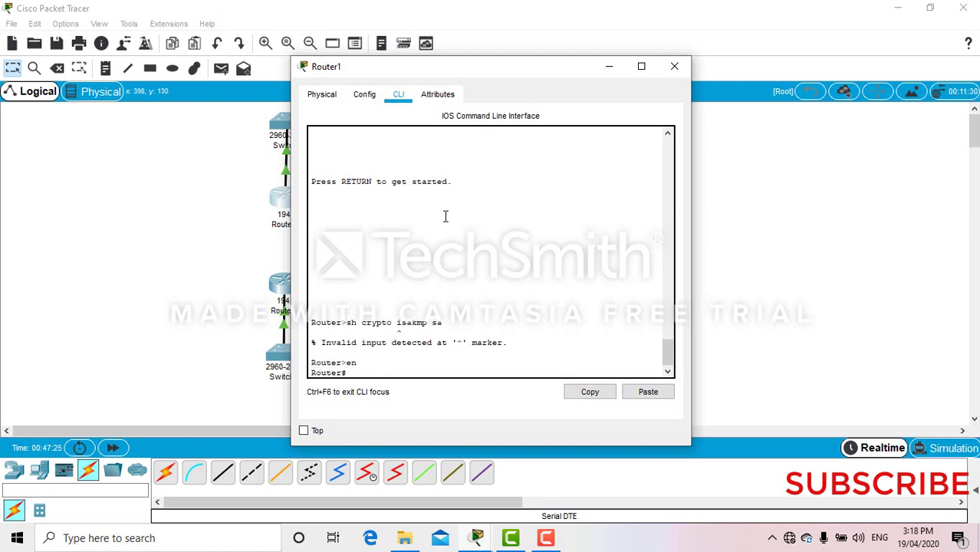
type("show crypto isakmp sa")
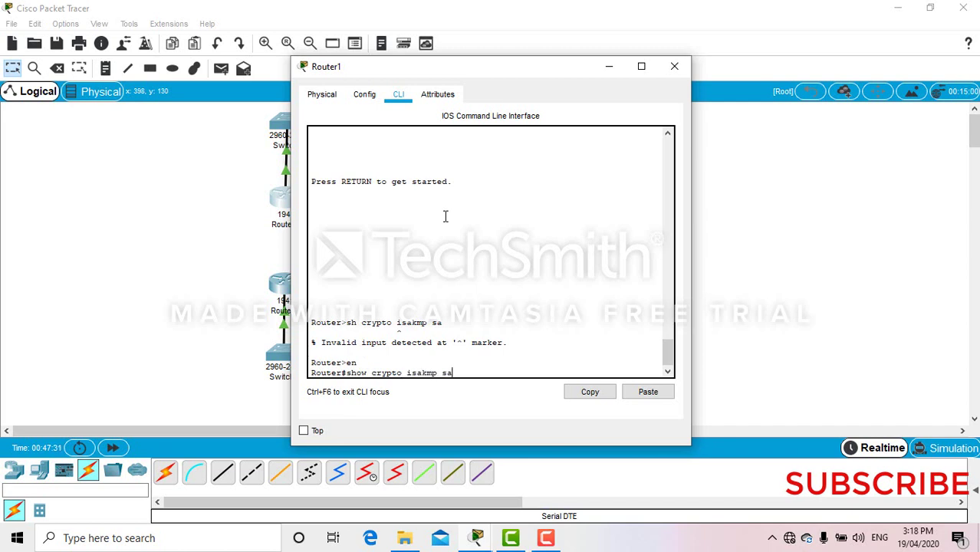
key("Return")
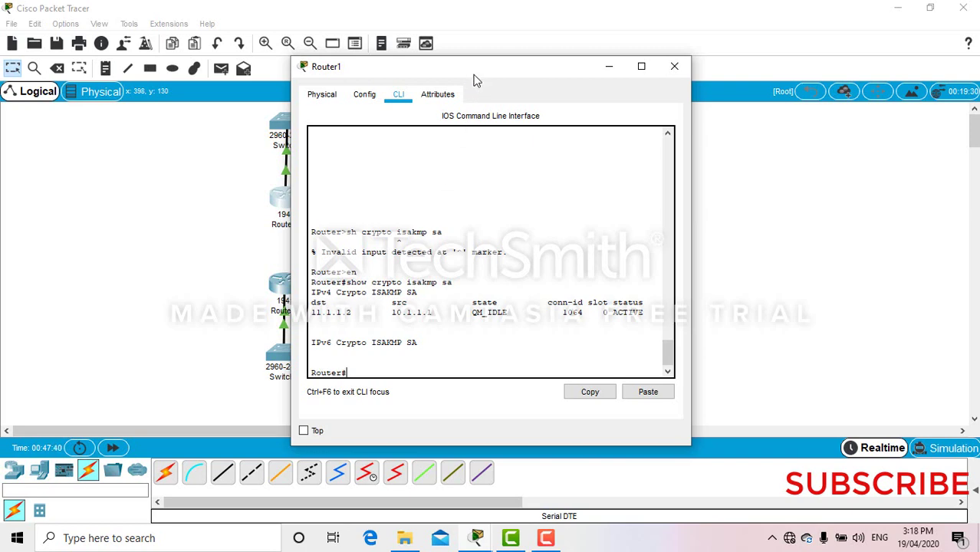
- Run show crypto ipsec sa in Router1's console
left_click_drag(474, 79, 705, 105)
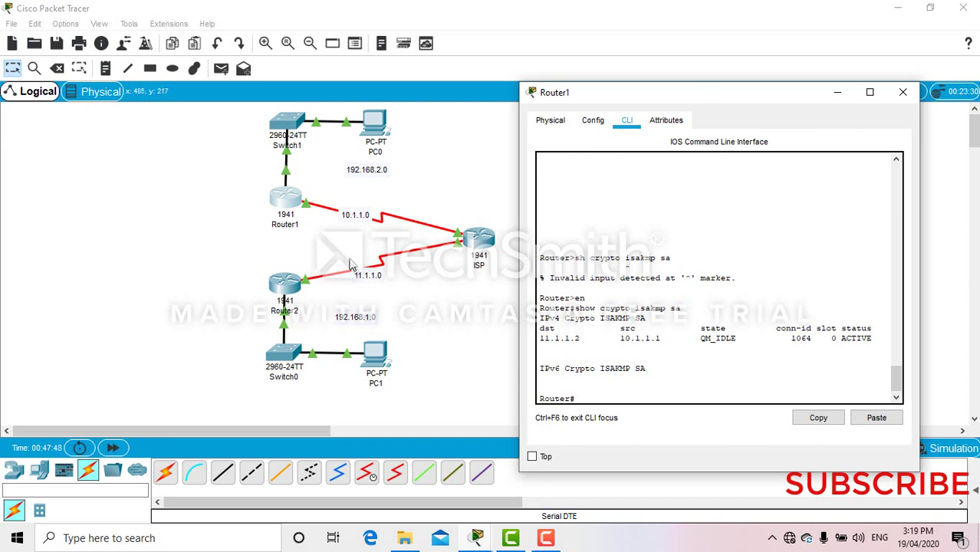
key("Up")
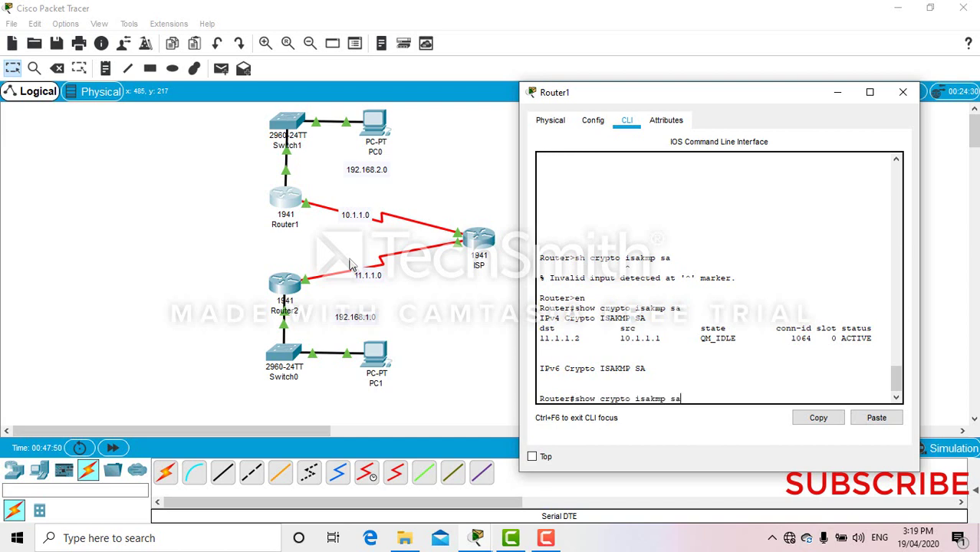
key("BackSpace")
key("BackSpace")
key("BackSpace")
key("BackSpace")
key("BackSpace")
key("BackSpace")
key("BackSpace")
key("BackSpace")
type("psew")
key("BackSpace")
type("c sa")
key("Return")
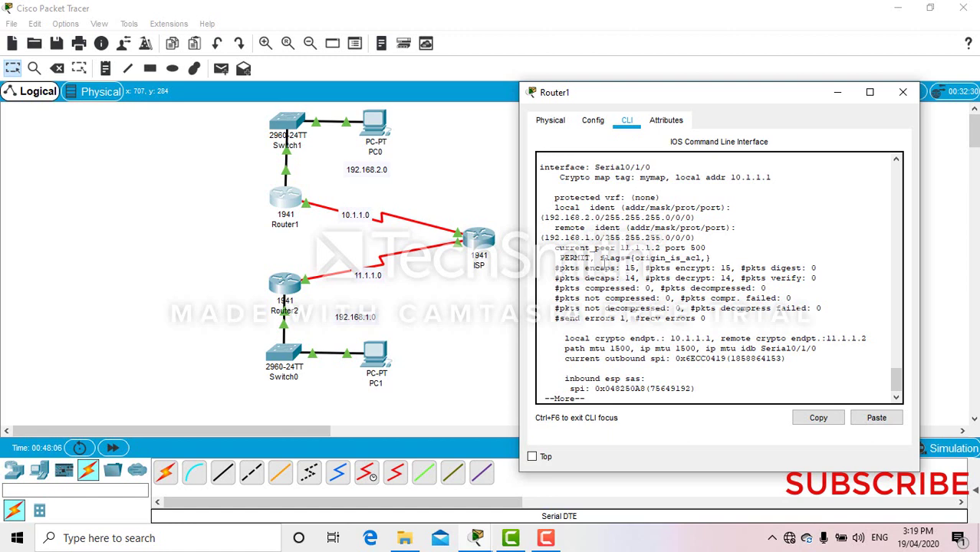
- Check the counters (15 packets encrypted, 14 decrypted), then close Router1's window
left_click_drag(641, 268, 620, 267)
left_click(633, 267)
left_click(715, 267)
left_click_drag(555, 267, 806, 329)
left_click(806, 329)
left_click(905, 93)
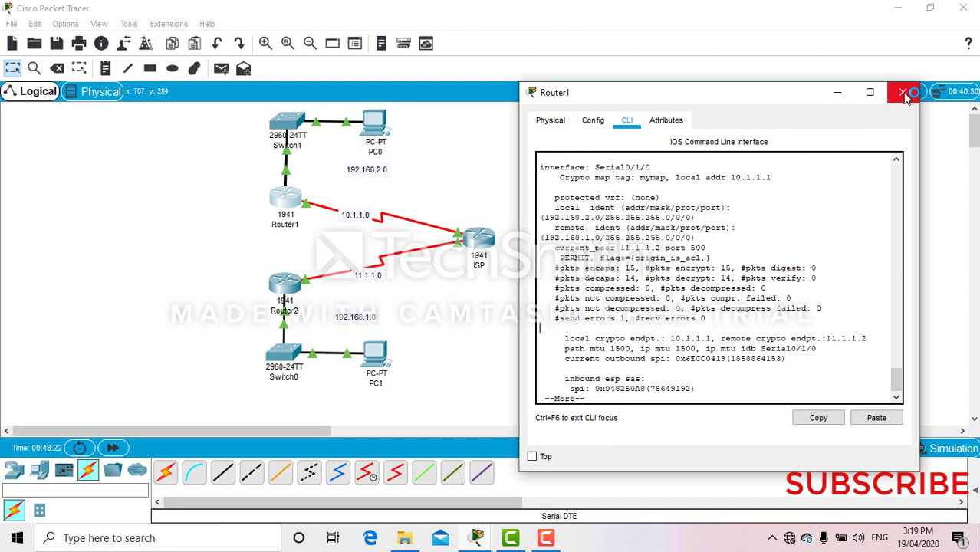